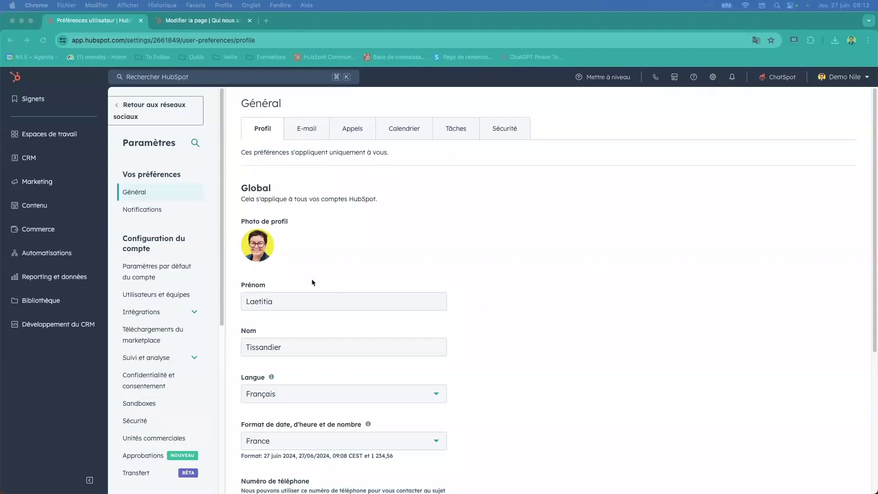
- Open the Ton de marque section of Mon kit de marque in the account's default branding settings and start generating a brand voice
left_click(181, 277)
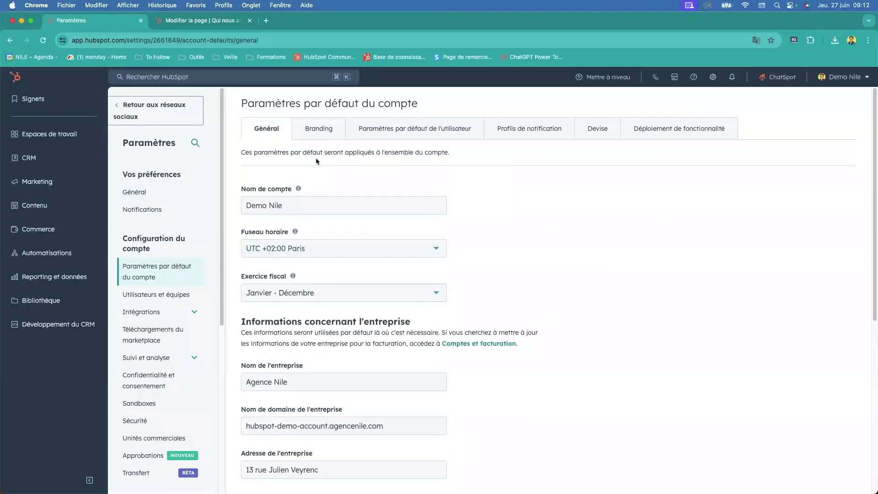
left_click(319, 131)
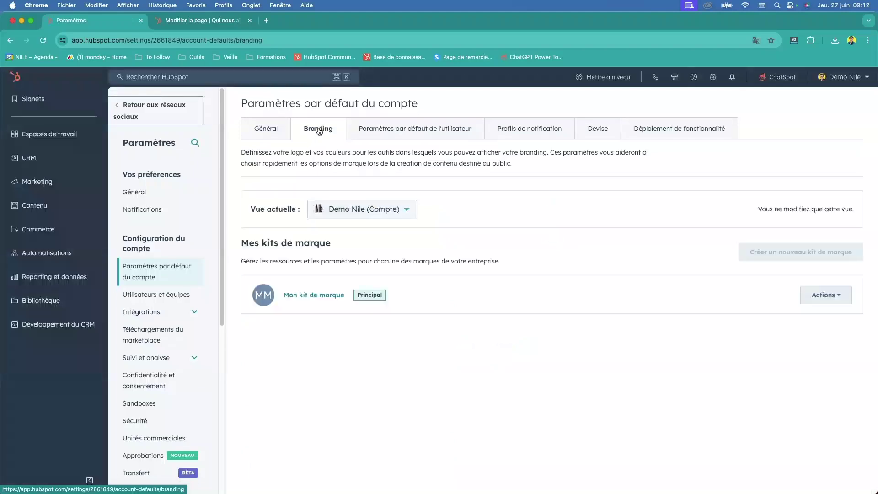
left_click(316, 297)
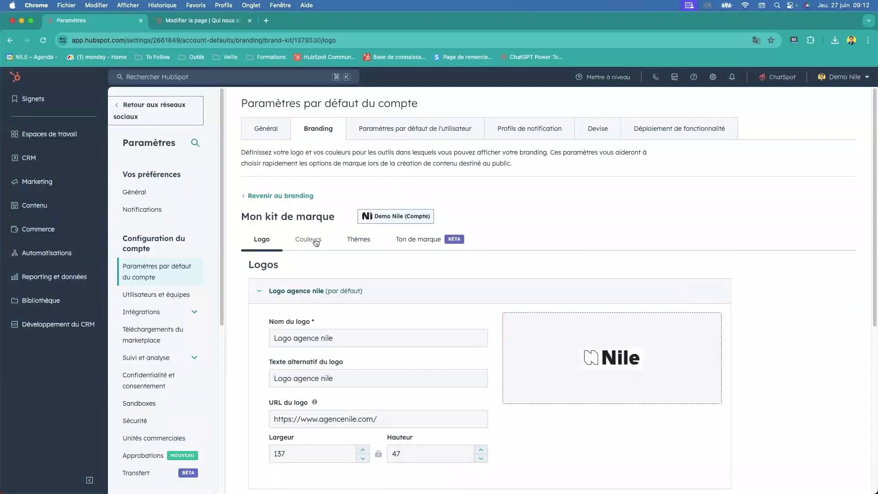
left_click(422, 243)
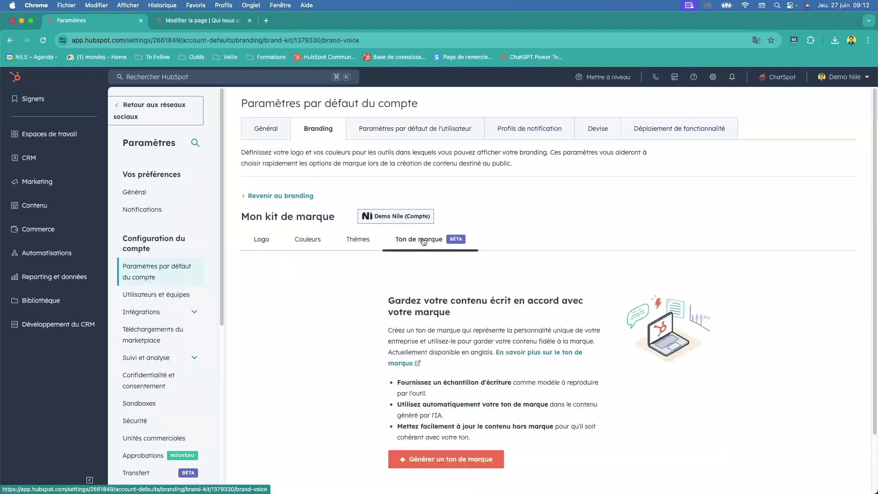
scroll(571, 373, "down", 2)
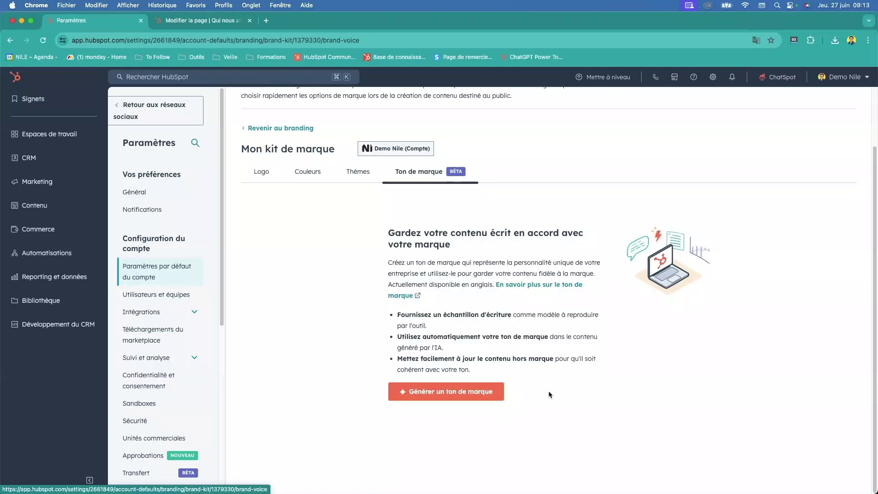
left_click(464, 396)
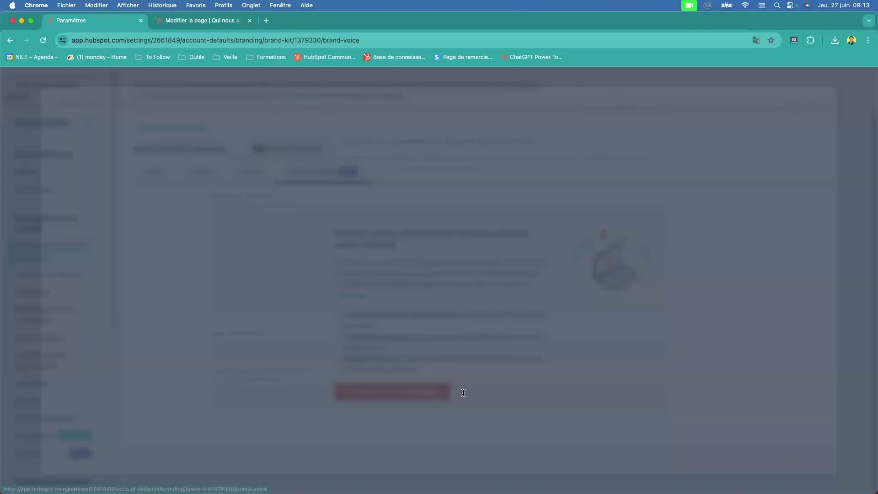
- Copy the text from "Briser les silos" through "Franchir le plateau" on the page "Qui nous aidons et comment ?" into the writing sample
left_click(344, 251)
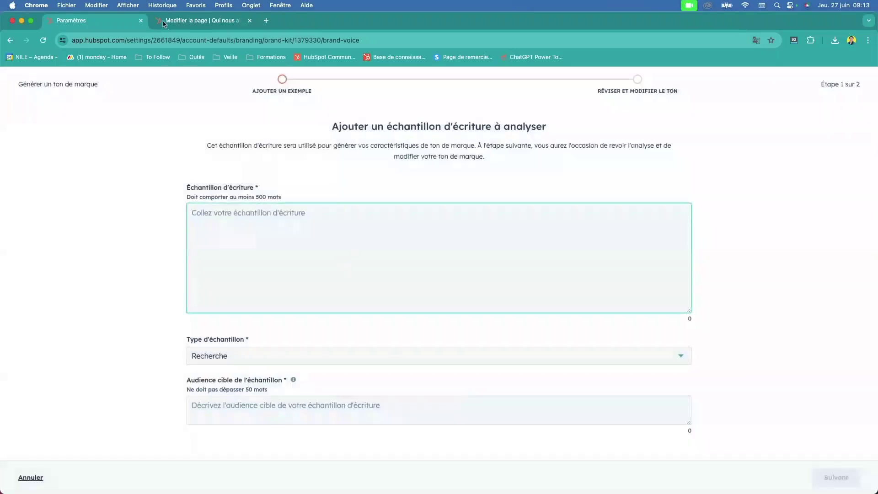
left_click(178, 21)
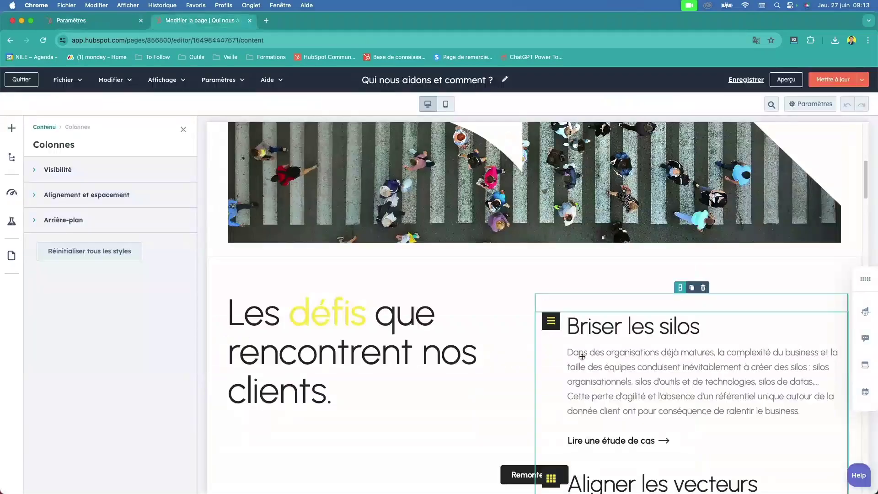
left_click_drag(567, 326, 769, 464)
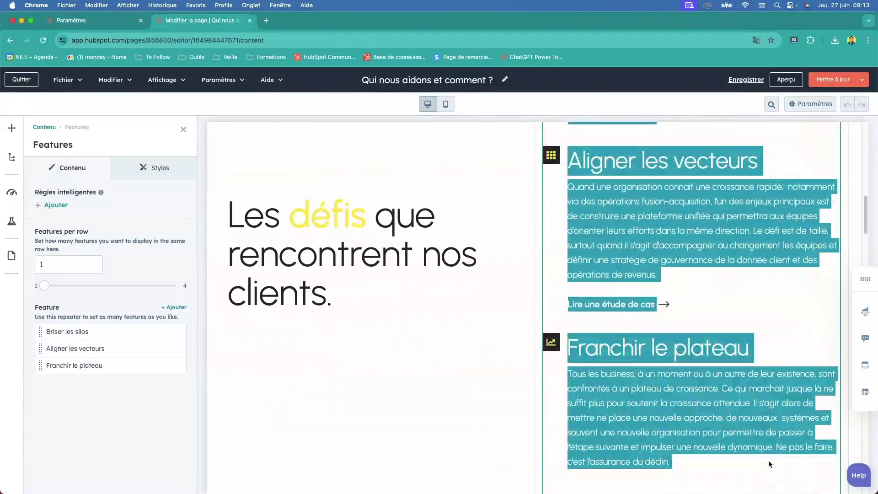
key("ctrl+shift+Tab")
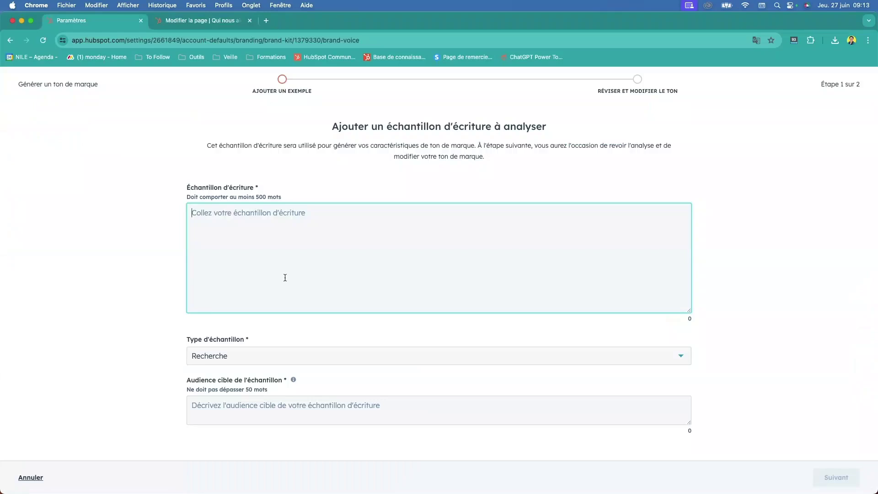
key("super+v")
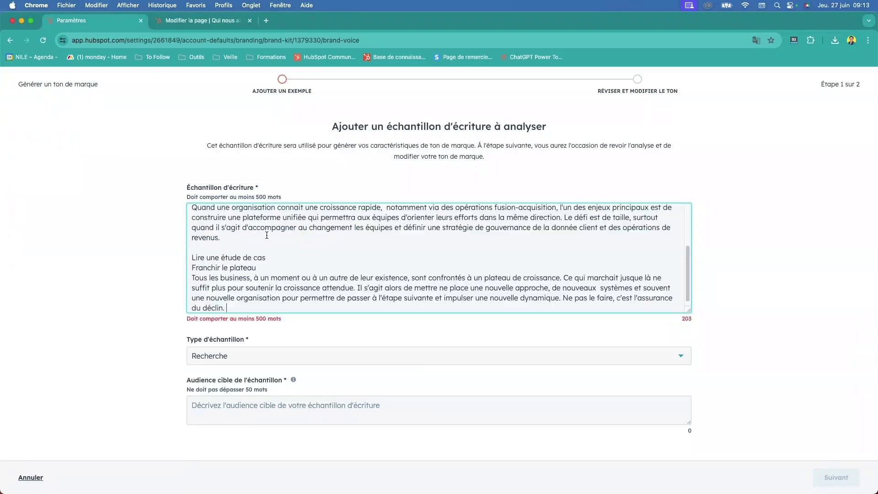
scroll(306, 300, "down", 1)
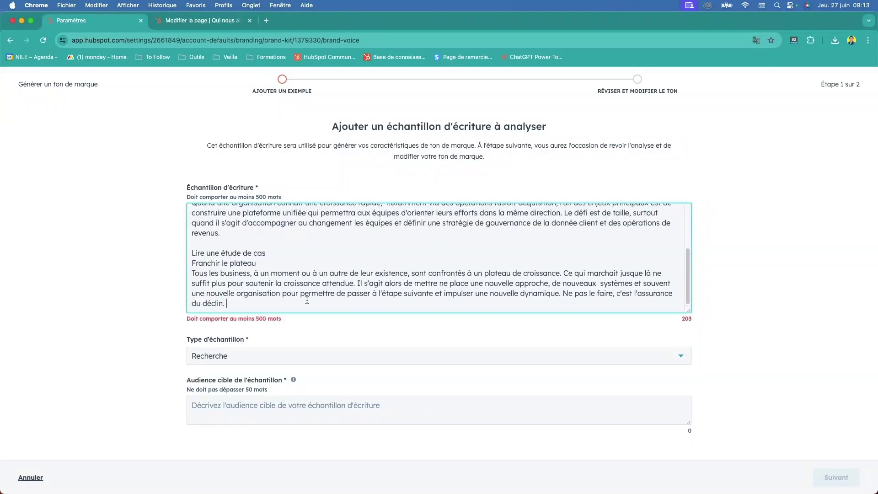
- Copy all the text of the page "Qui nous aidons et comment ?" and append it to the writing sample
left_click(207, 22)
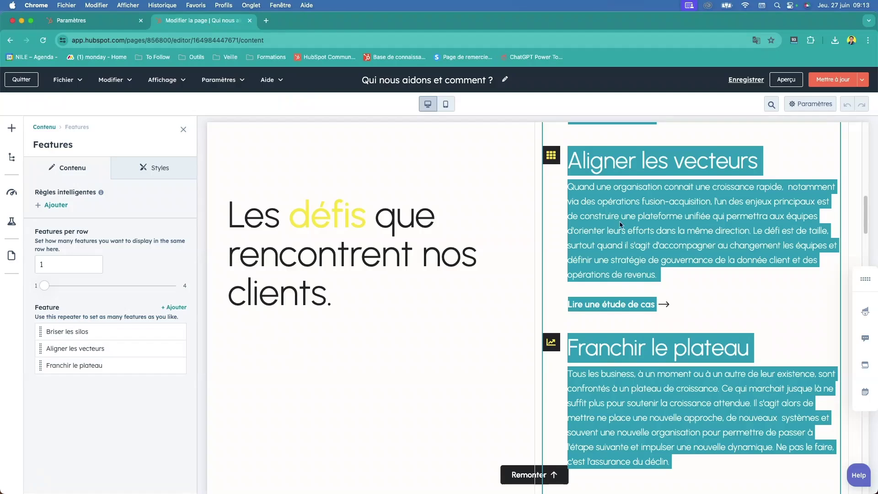
scroll(619, 224, "down", 15)
scroll(621, 225, "down", 5)
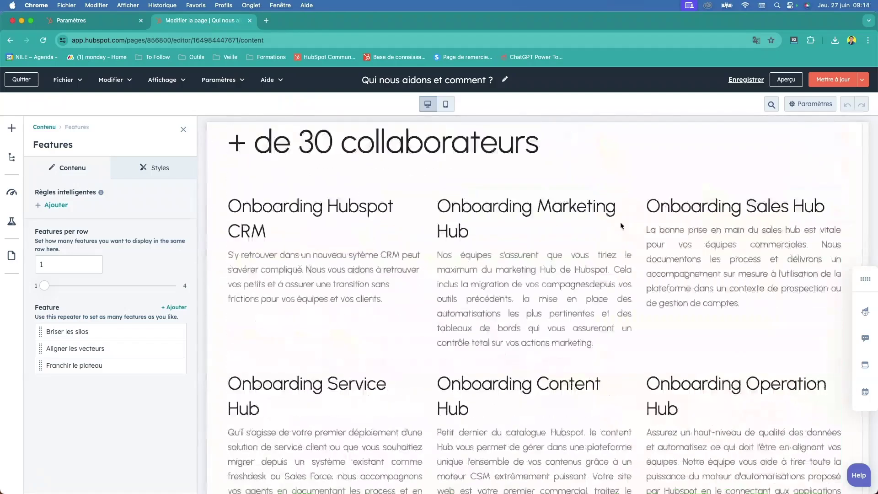
left_click(246, 216)
double_click(247, 216)
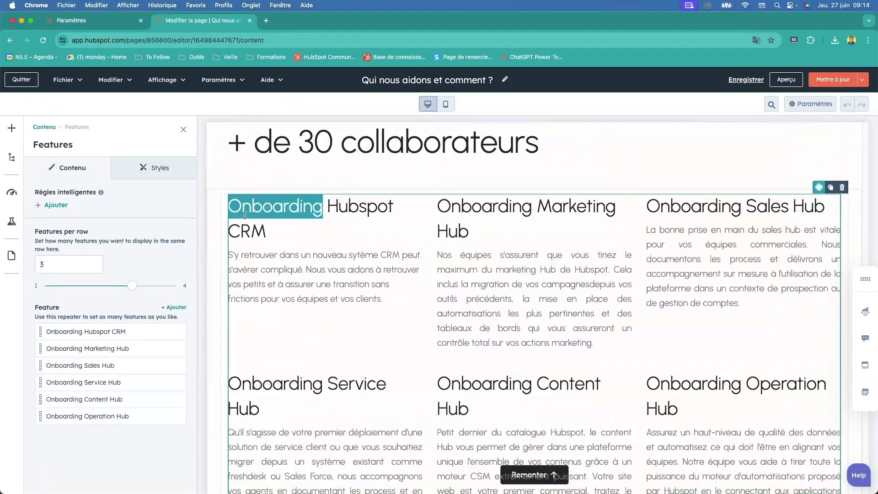
key("super+a")
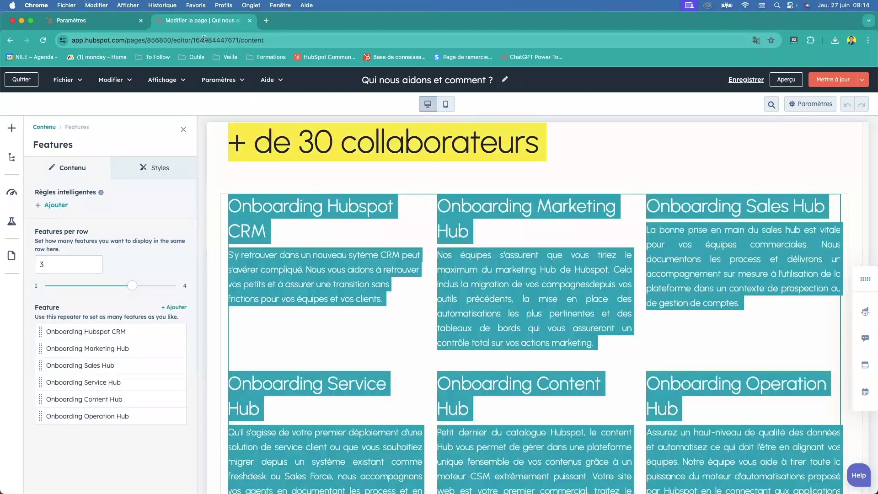
left_click(50, 20)
scroll(310, 304, "down", 1)
key("super+v")
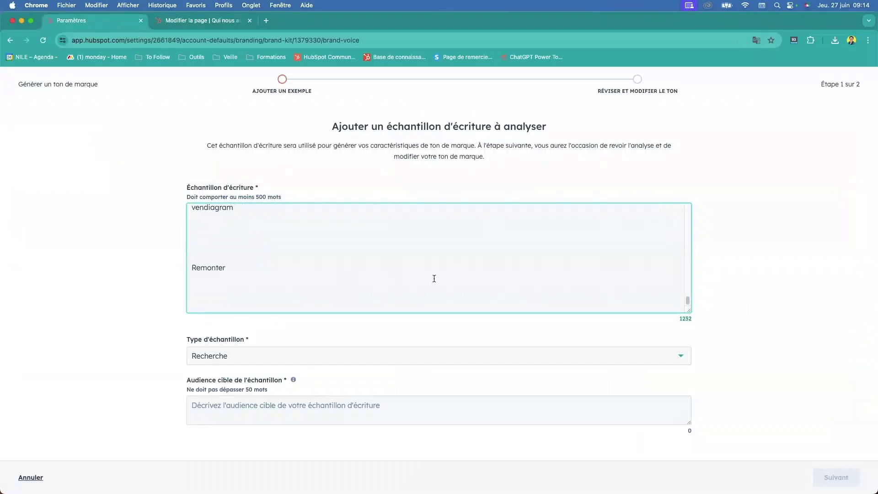
- Delete the stray word "Remonter" from the end of the writing sample
scroll(288, 284, "up", 1)
left_click_drag(228, 284, 193, 283)
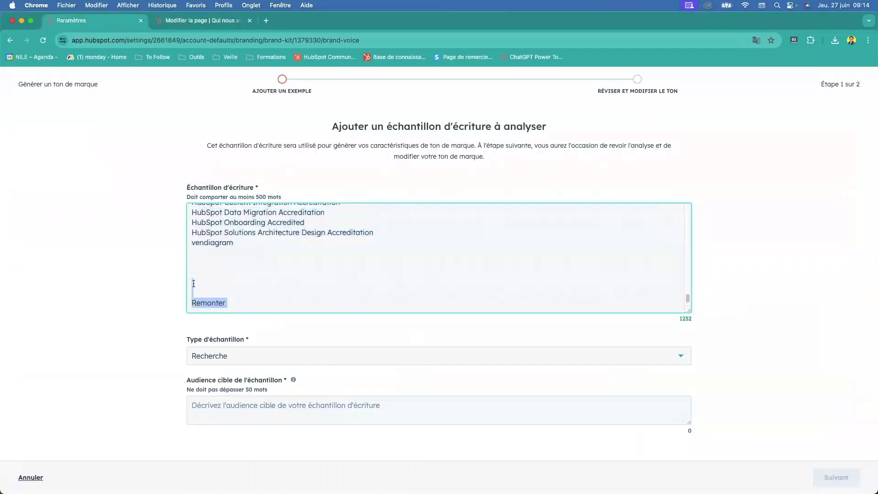
key("BackSpace")
- Set the sample type to Contenu du site web
left_click(240, 361)
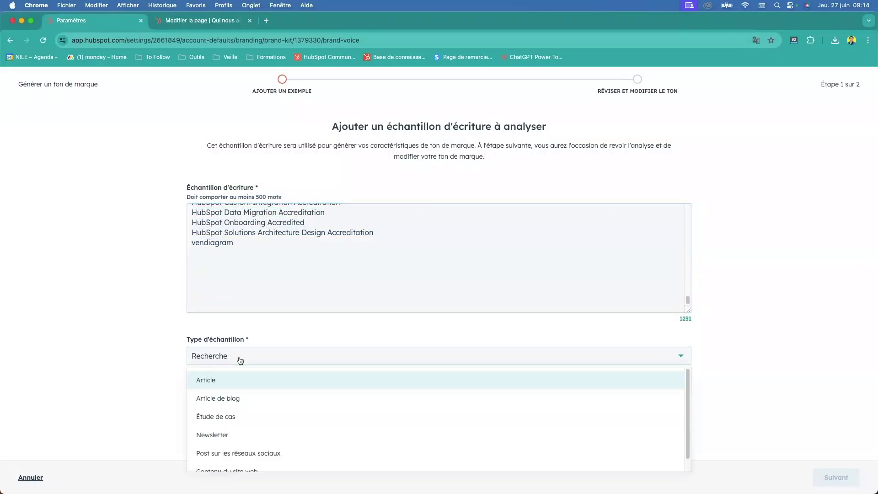
scroll(250, 403, "down", 1)
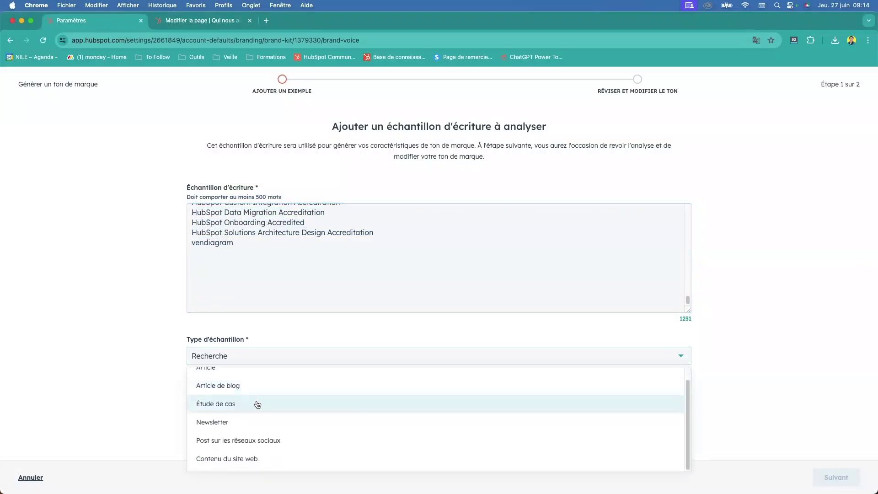
left_click(298, 460)
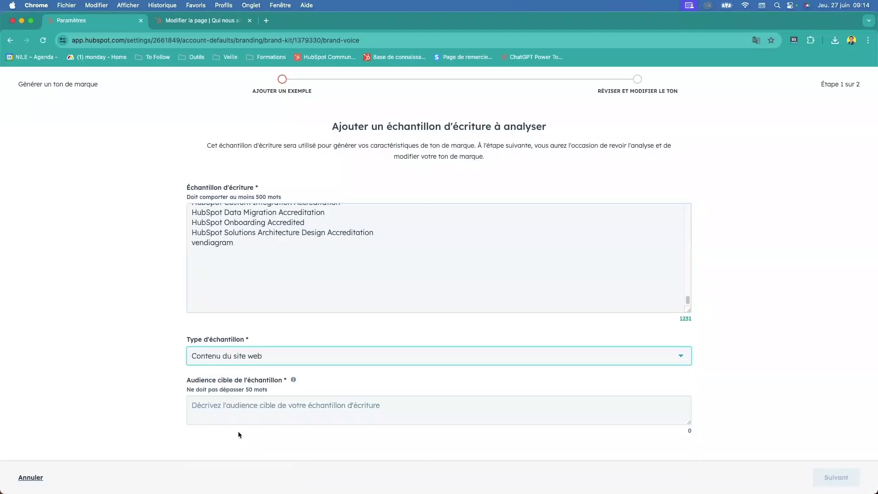
- Describe the target audience as "CEO, direction marketing, direction SI, direction commerciale" and submit the sample for analysis
left_click(241, 409)
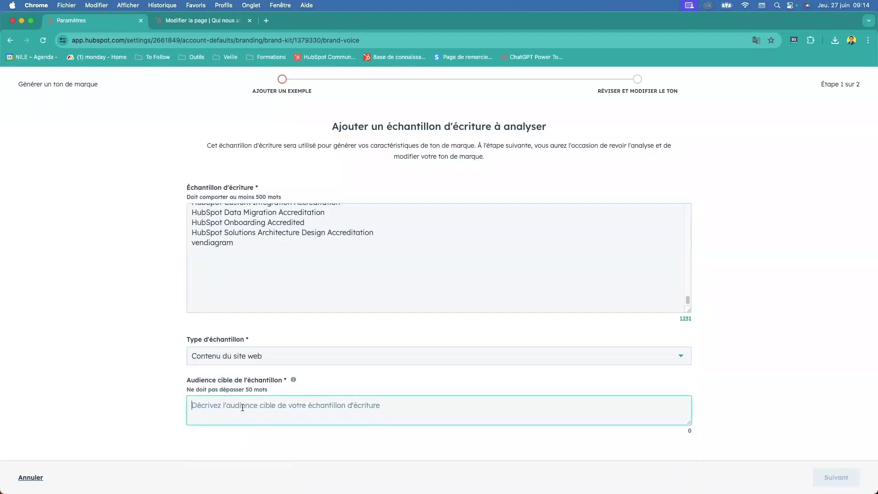
type("CEO, ")
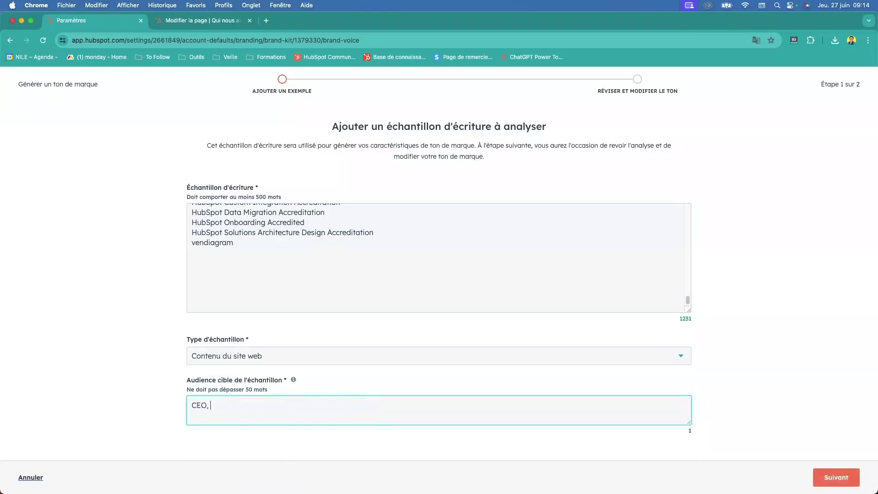
type("m")
key("BackSpace")
type("direction marketing, diection")
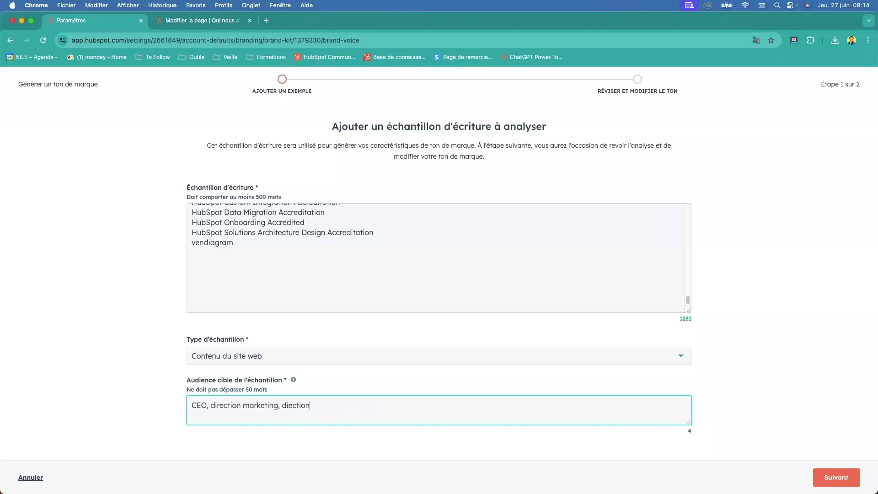
type(" SI, diection commercil")
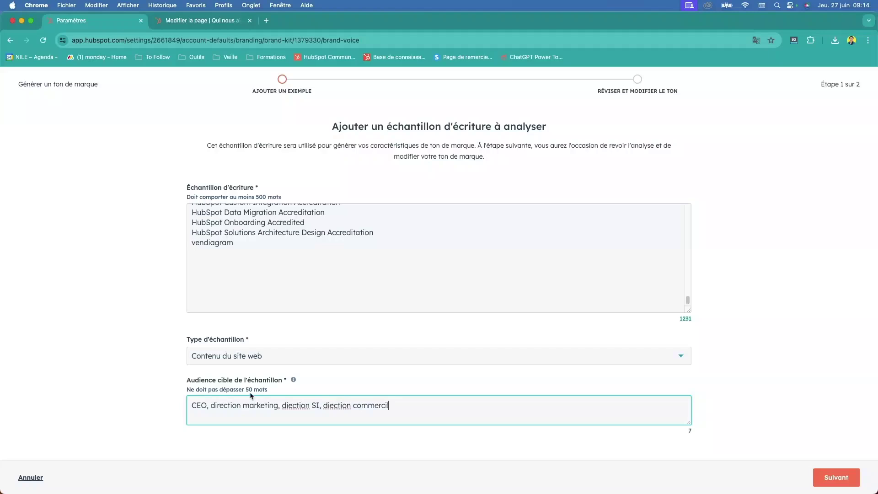
key("BackSpace")
type("ale")
left_click(291, 406)
type("r")
left_click(332, 406)
type("r")
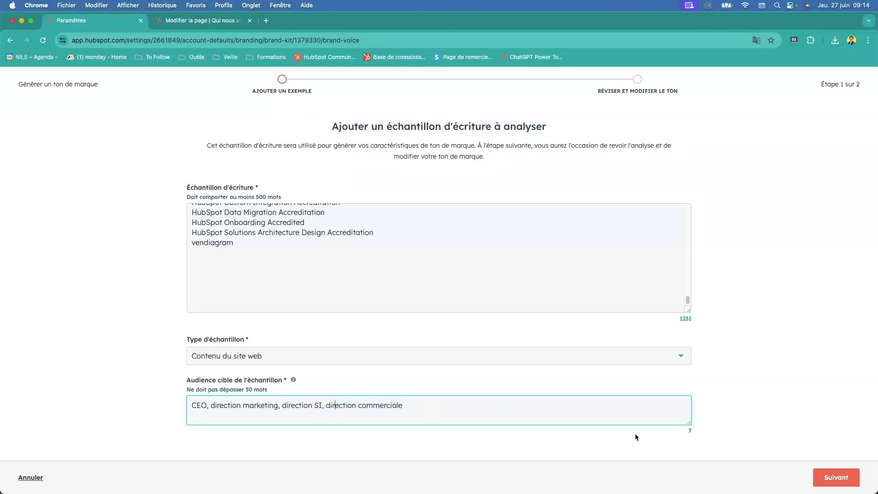
left_click(831, 479)
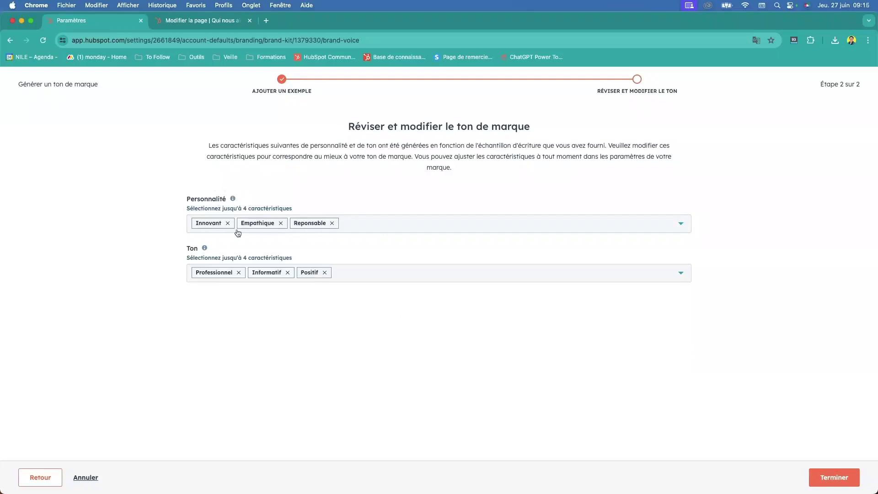
- Read the explanation of Personnalité and review its available characteristics without changing the selection
mouse_move(233, 200)
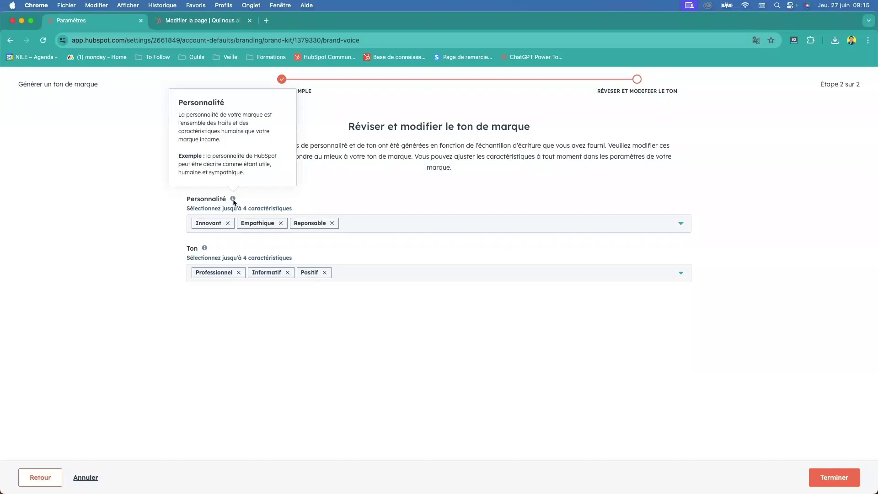
left_click(414, 228)
scroll(404, 321, "down", 1)
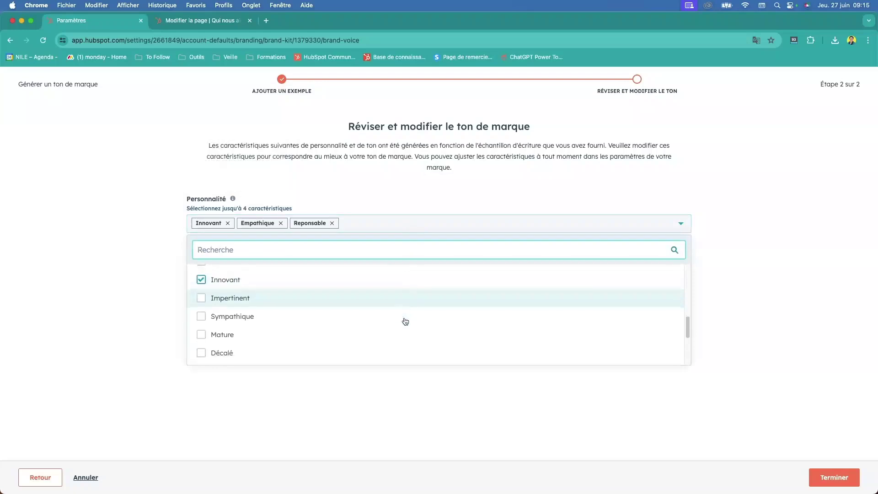
scroll(287, 349, "down", 1)
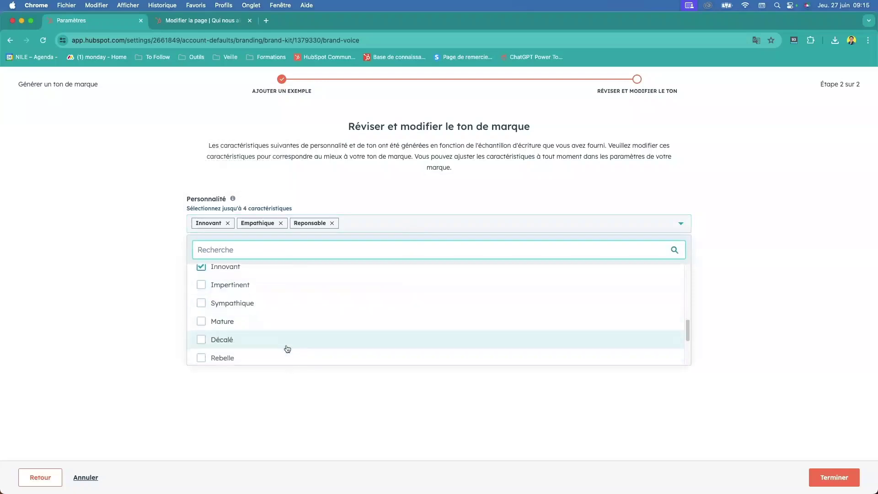
scroll(286, 348, "down", 4)
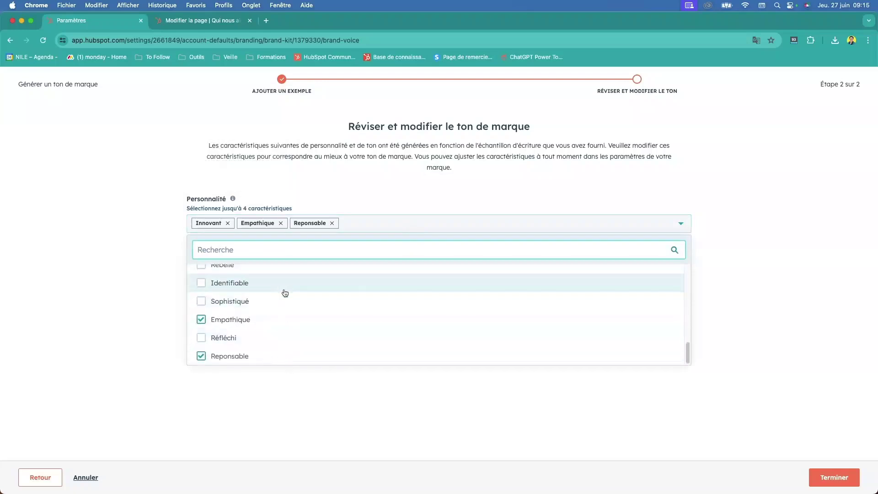
scroll(298, 330, "up", 6)
scroll(301, 335, "up", 6)
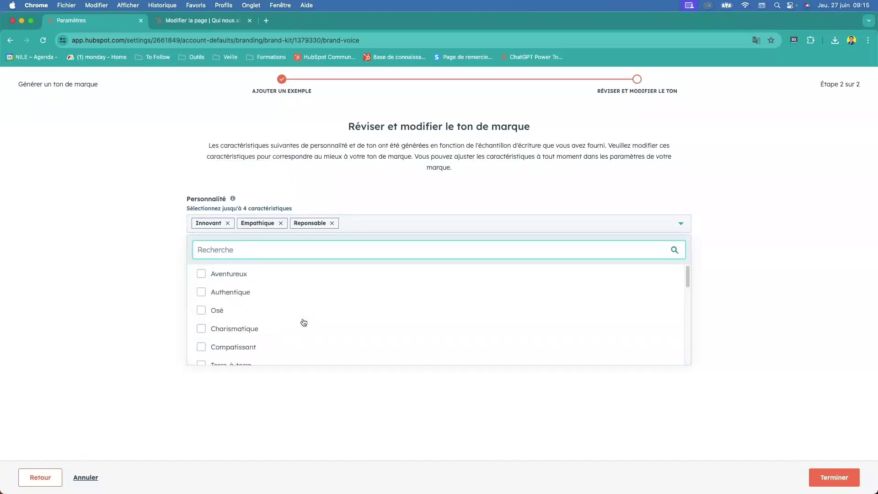
left_click(129, 281)
- Check the available characteristics for Ton without changing the selection
mouse_move(205, 249)
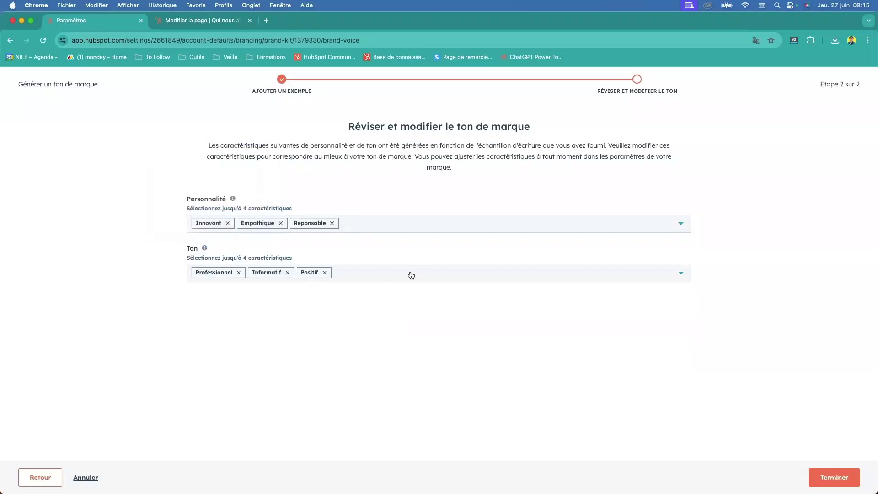
left_click(431, 274)
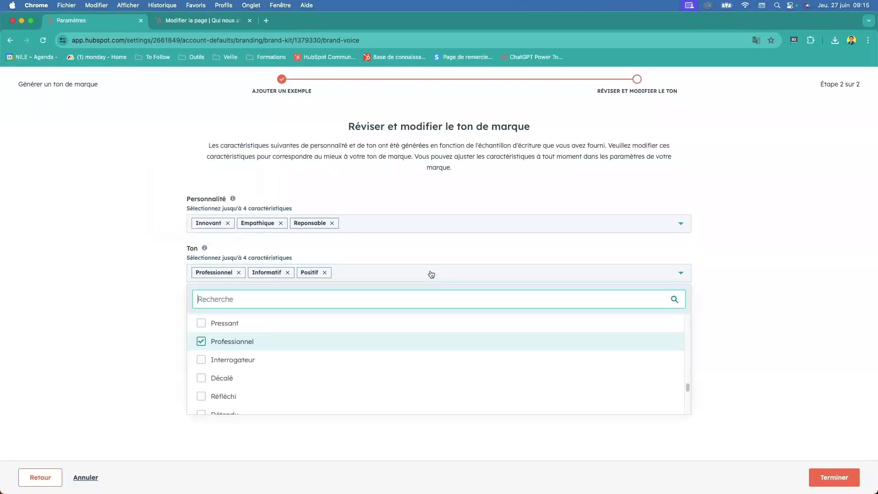
left_click(123, 335)
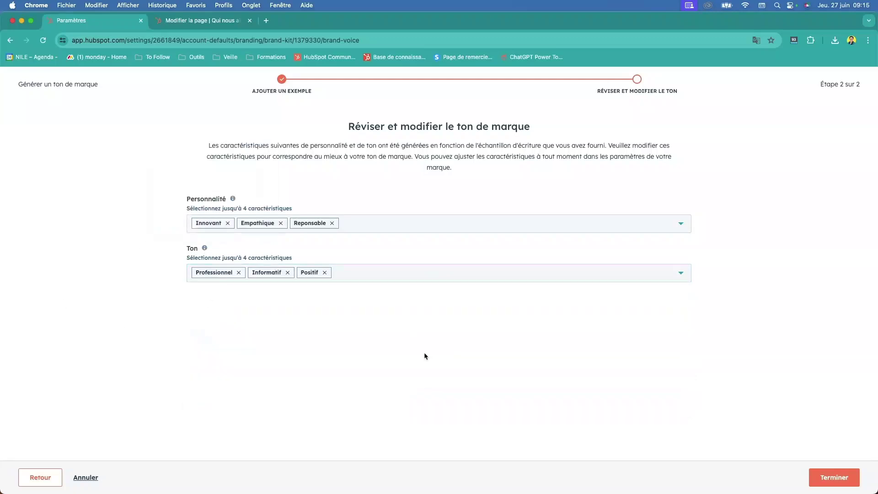
- Finish generating the brand voice and set the company mission under Contexte to "Aider les entreprises dans leur croissance"
left_click(846, 481)
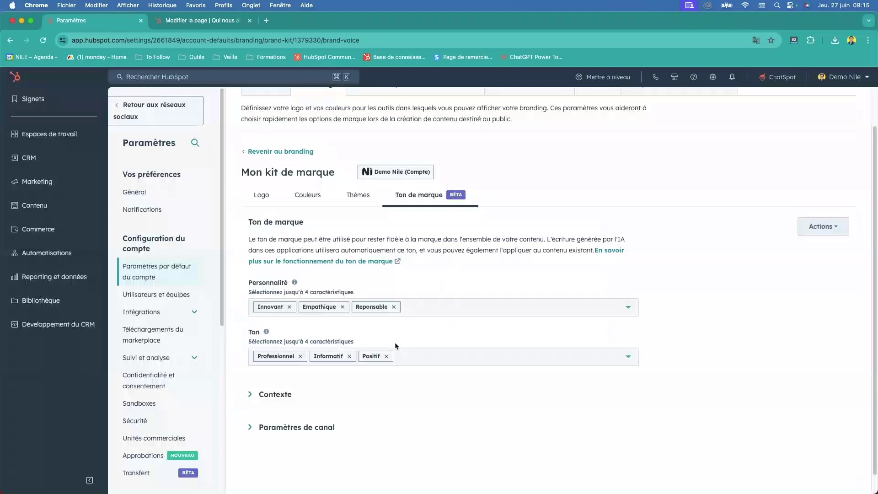
left_click(250, 397)
scroll(452, 409, "down", 3)
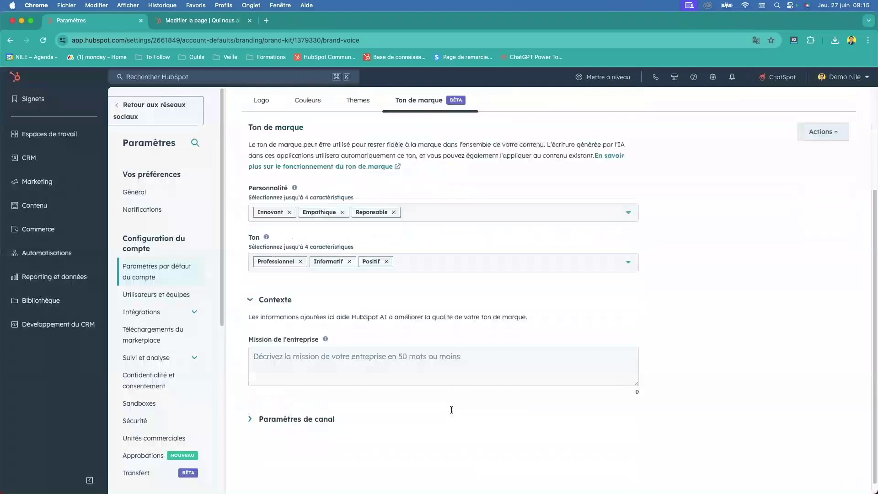
left_click(420, 352)
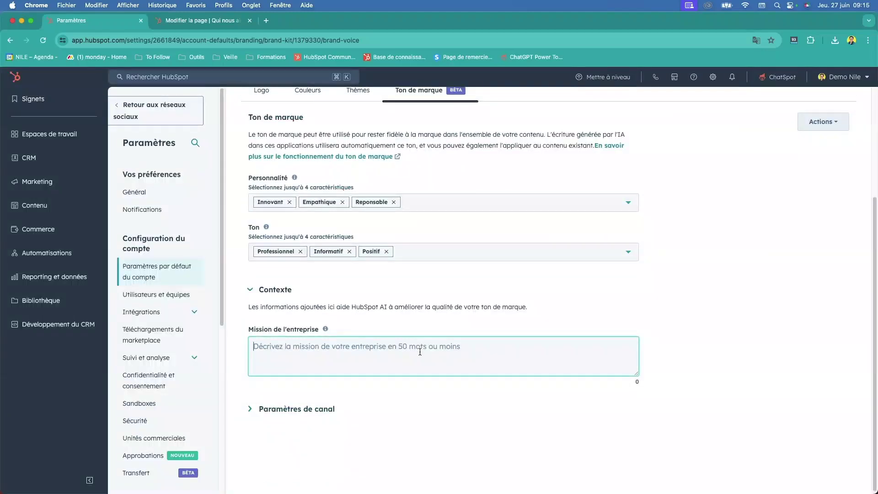
type("Aider")
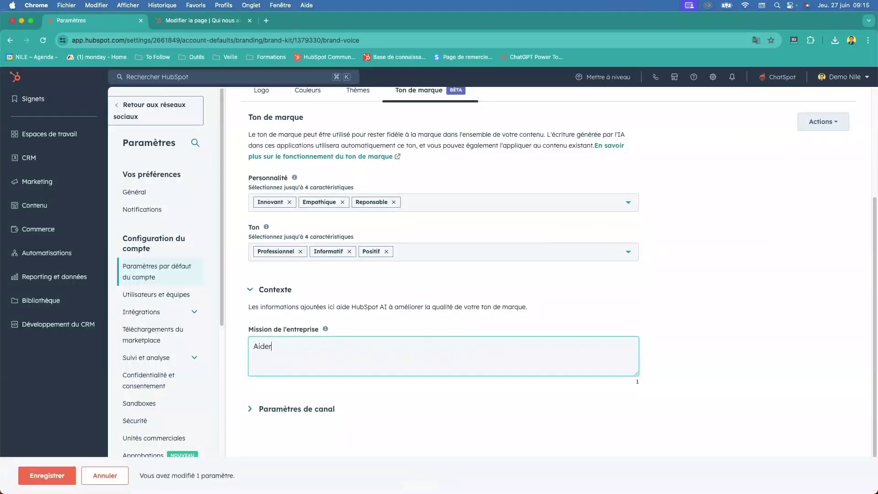
type(" les entreprises dans leur croissance")
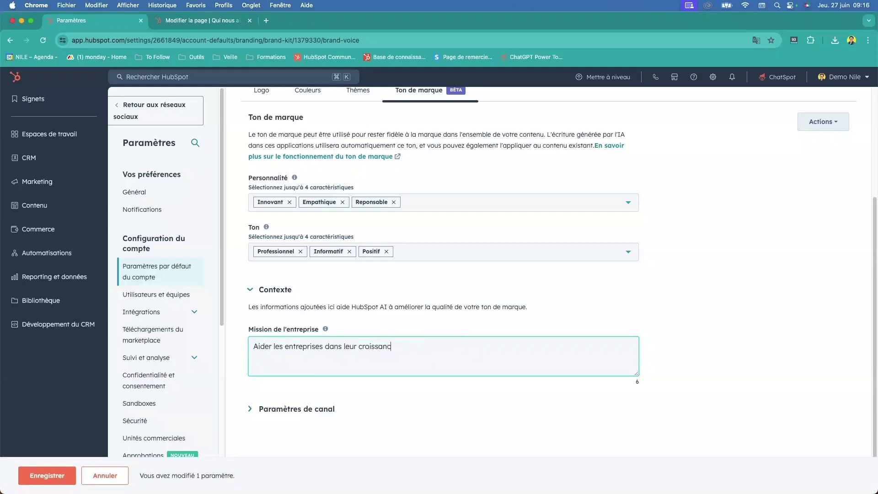
- Review the brand voice channel settings for Blog, E-mail, Pages and Réseaux sociaux, and save the brand voice changes
left_click(250, 408)
scroll(395, 390, "down", 2)
scroll(395, 390, "down", 1)
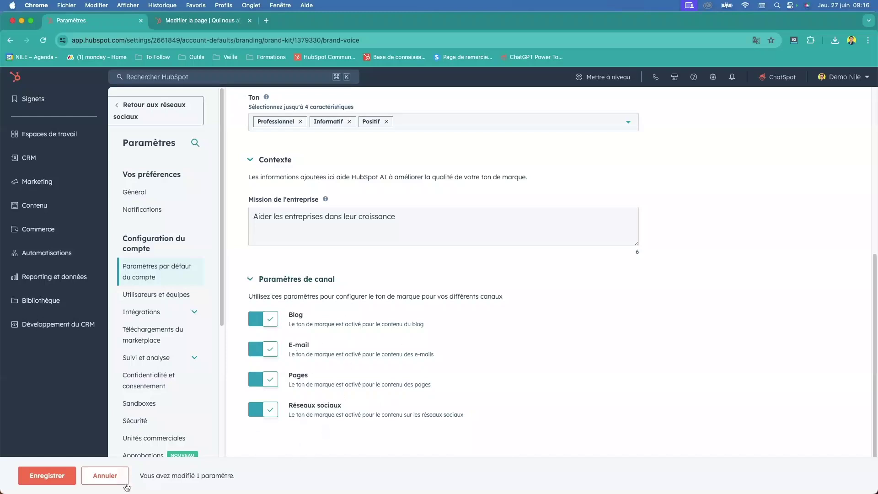
left_click(51, 480)
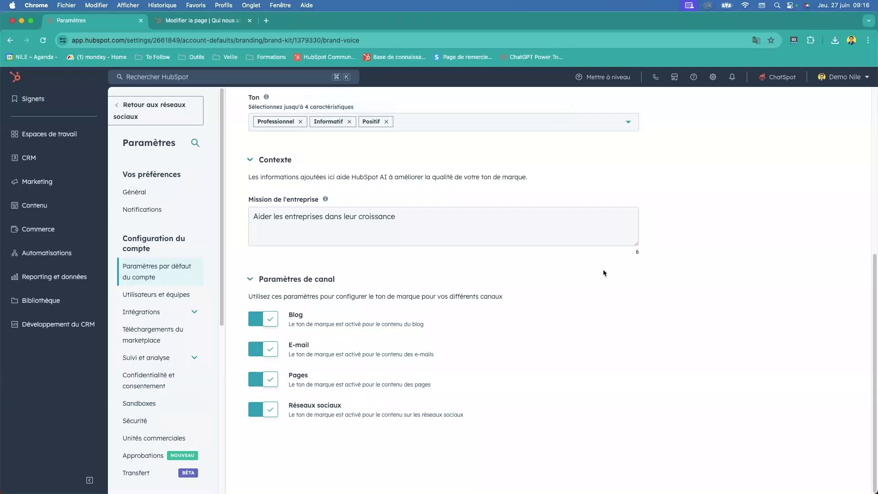
- Check which actions are available for the brand voice without applying any
scroll(652, 315, "up", 6)
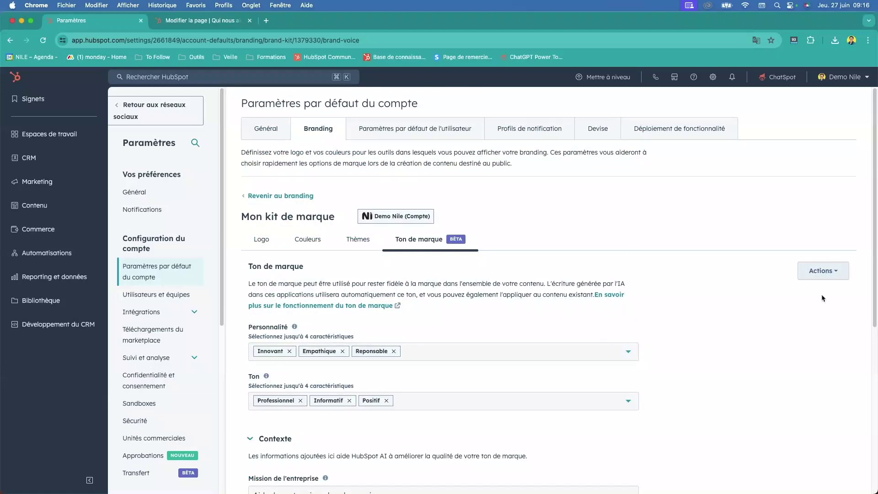
left_click(839, 273)
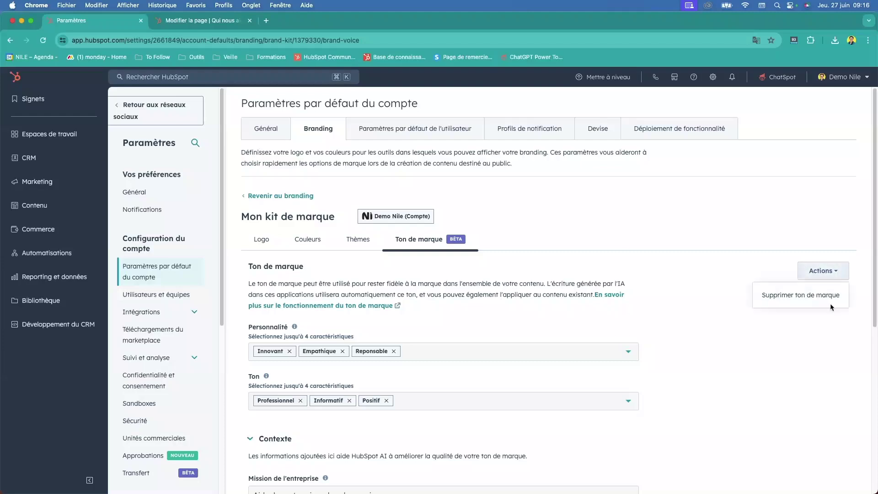
left_click(808, 339)
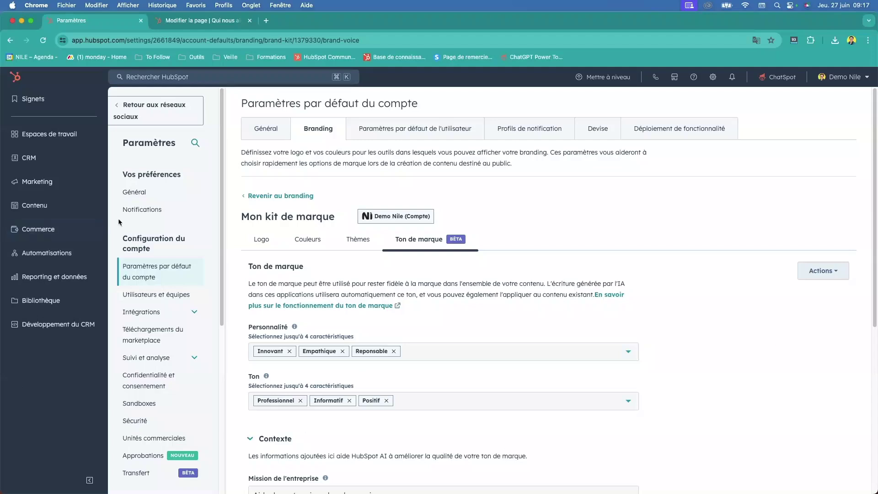
- Start a new social media post and select the second LinkedIn account as the publishing account
left_click(94, 187)
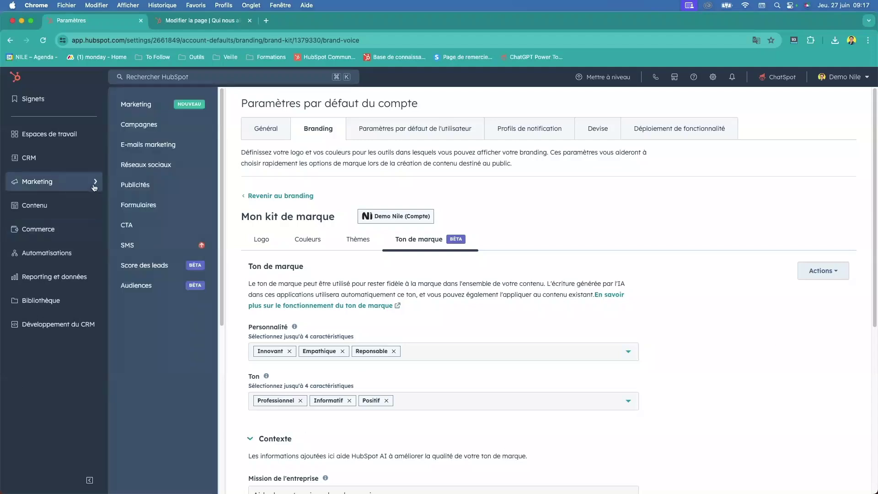
left_click(178, 167)
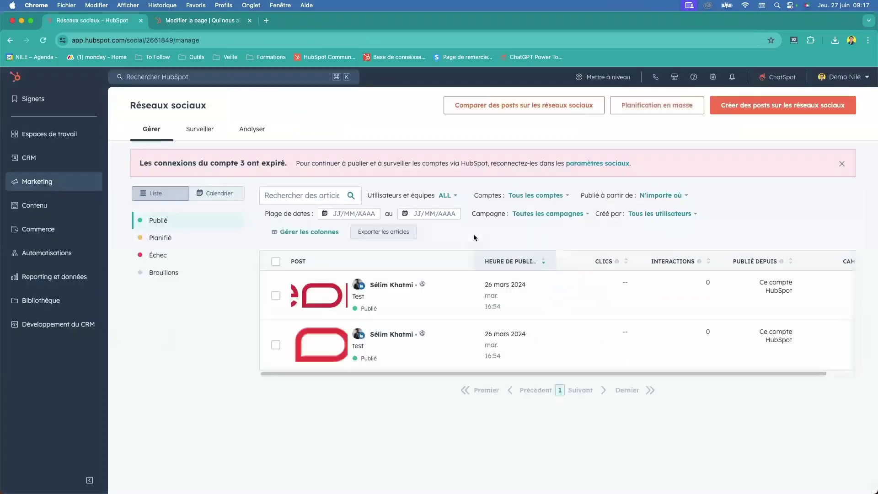
left_click(785, 108)
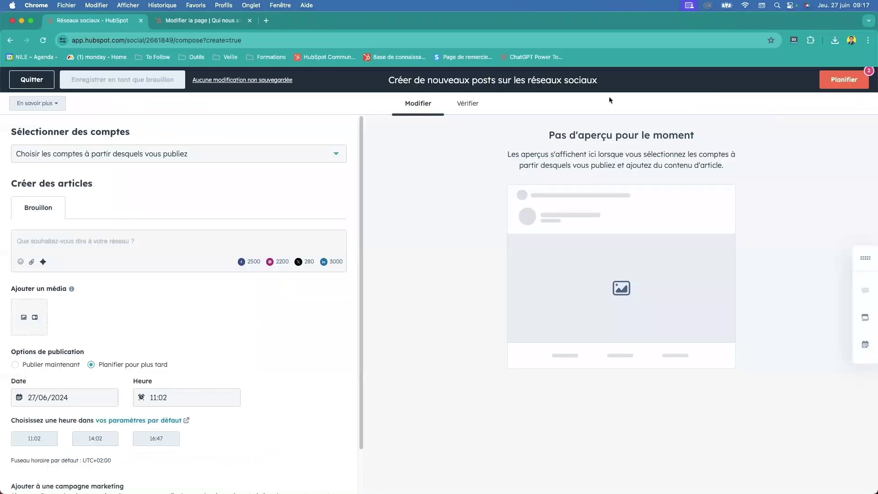
left_click(334, 161)
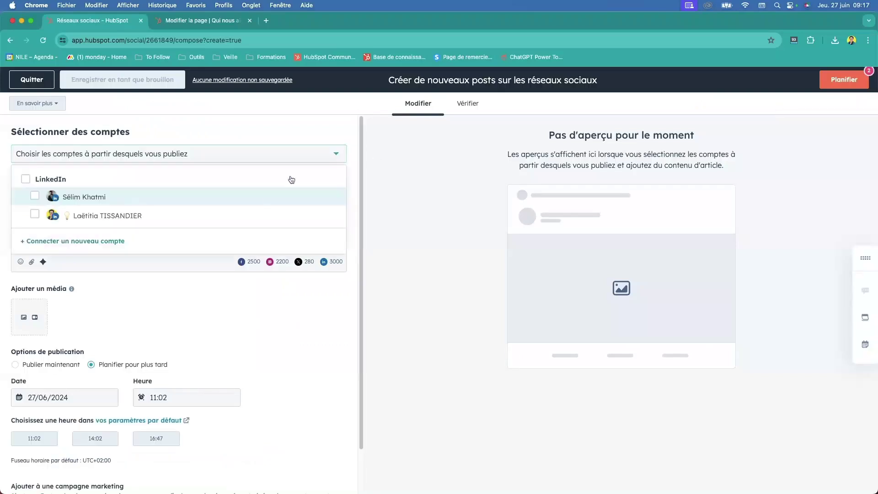
left_click(181, 219)
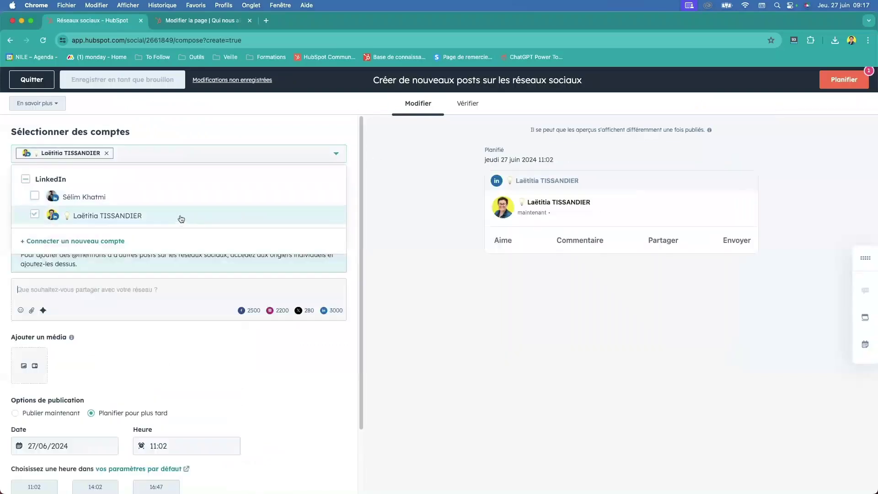
- Write "quels sont les leviers de l'inbound marketing pour le nurtering" as the draft post text
left_click(167, 289)
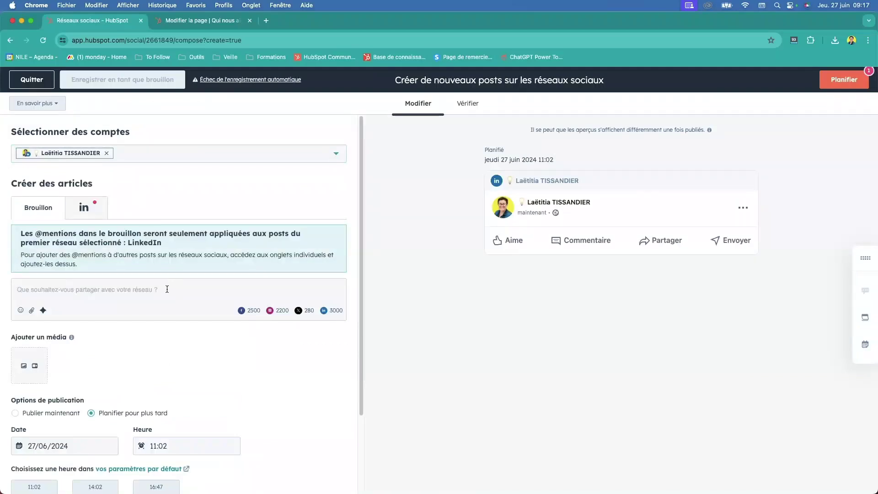
type("quels sont les ")
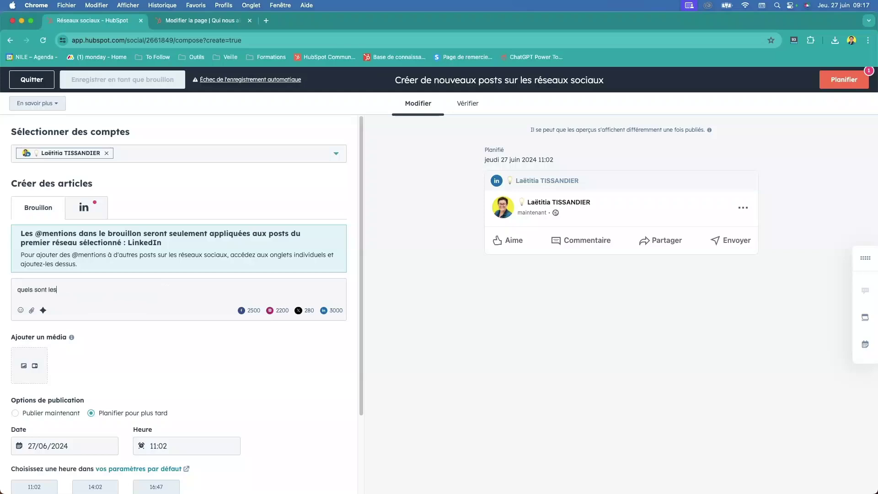
type("lev")
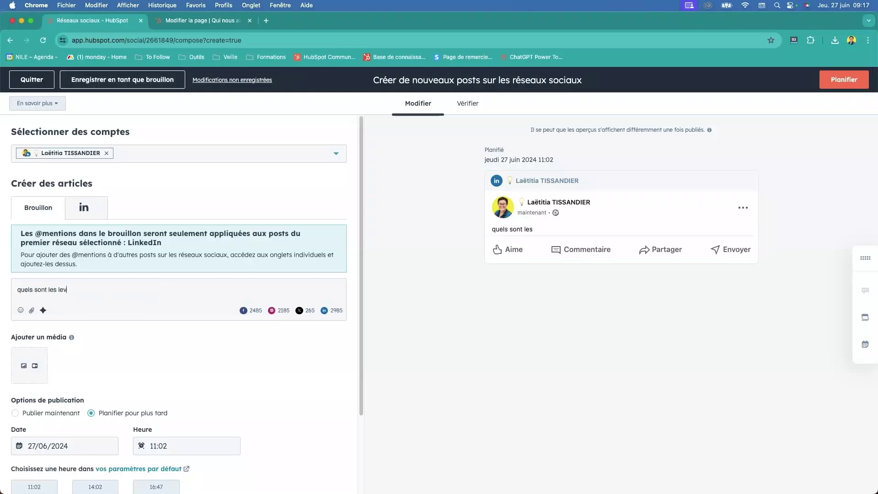
type("iers de l'inbound marketing dans le")
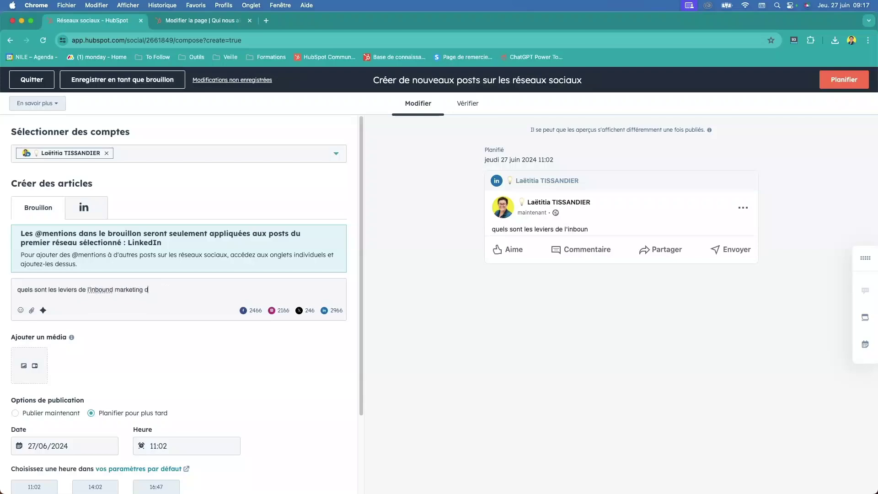
key("BackSpace")
key("BackSpace")
key("BackSpace")
key("BackSpace")
key("BackSpace")
key("BackSpace")
key("BackSpace")
key("BackSpace")
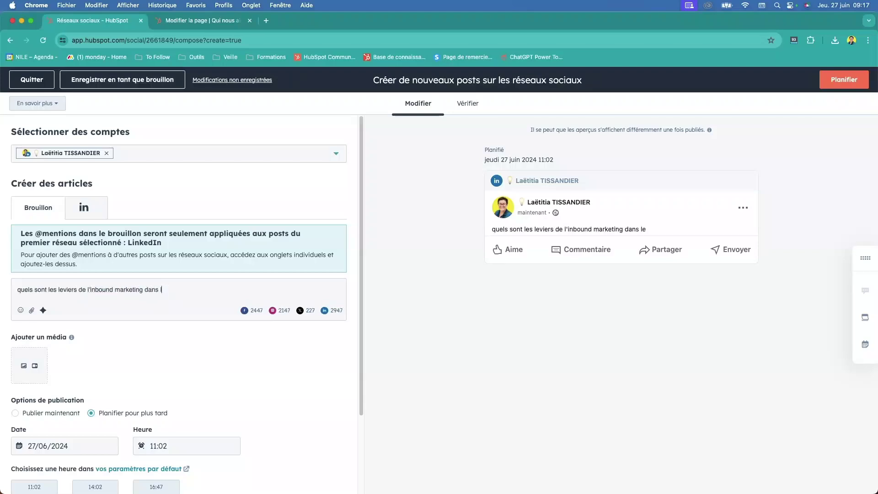
type("pour le nurtering")
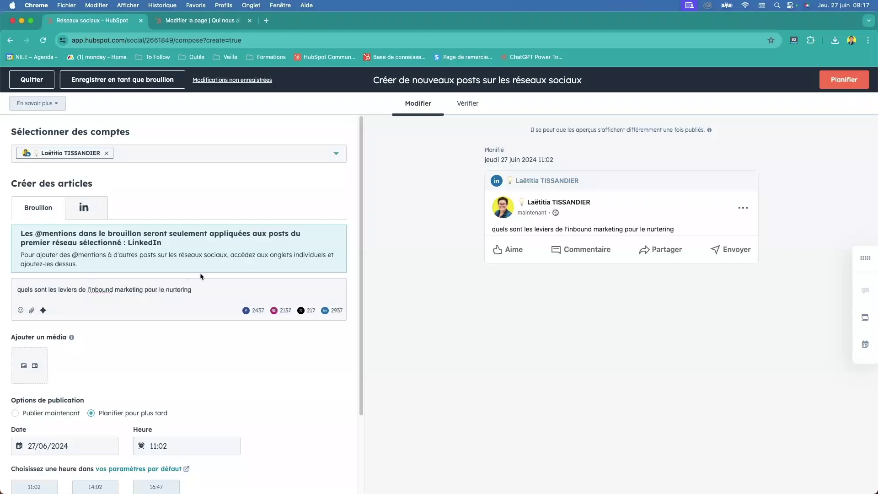
- Apply the brand voice to the whole draft text, generate a second suggestion and insert it into the post
left_click_drag(196, 291, 15, 288)
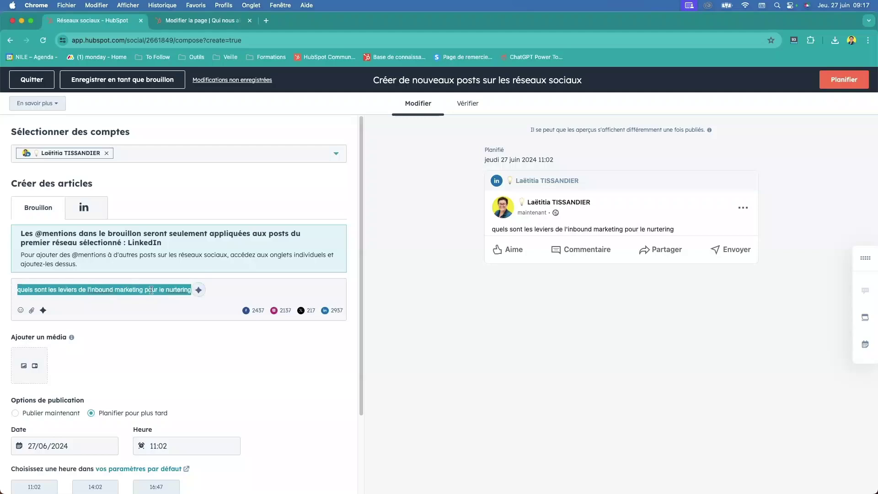
left_click(199, 291)
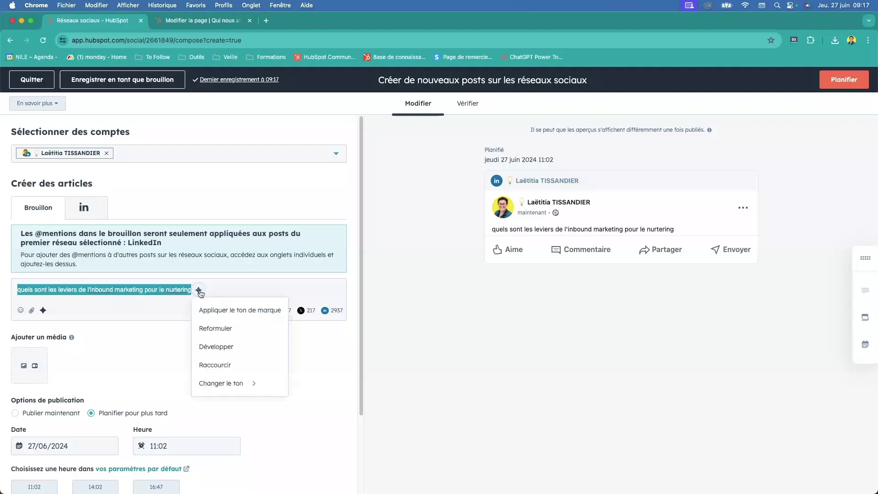
left_click(229, 315)
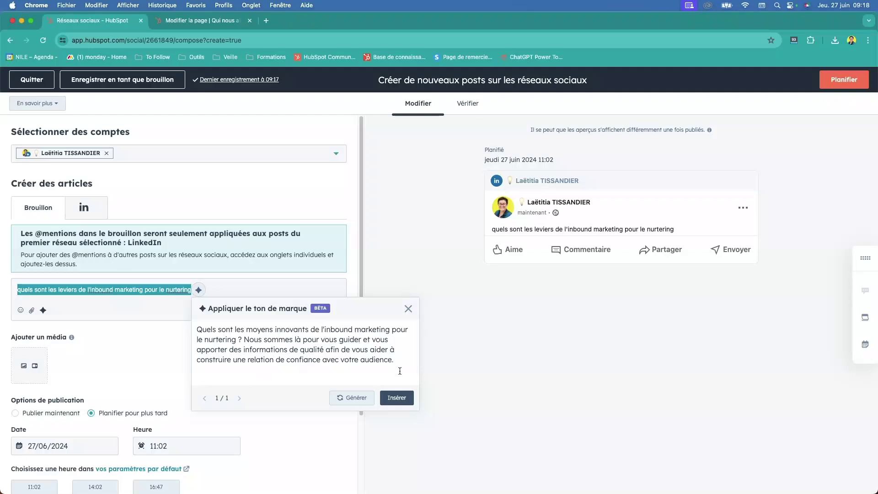
left_click(357, 405)
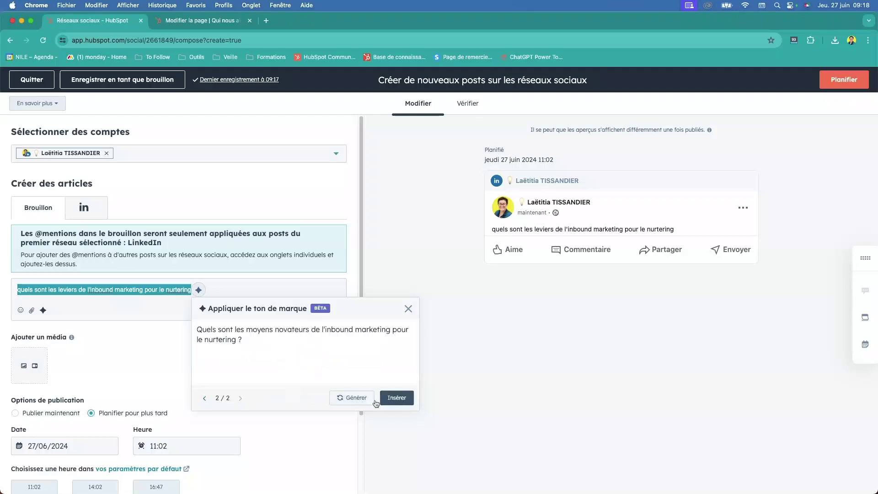
left_click(396, 398)
left_click(244, 283)
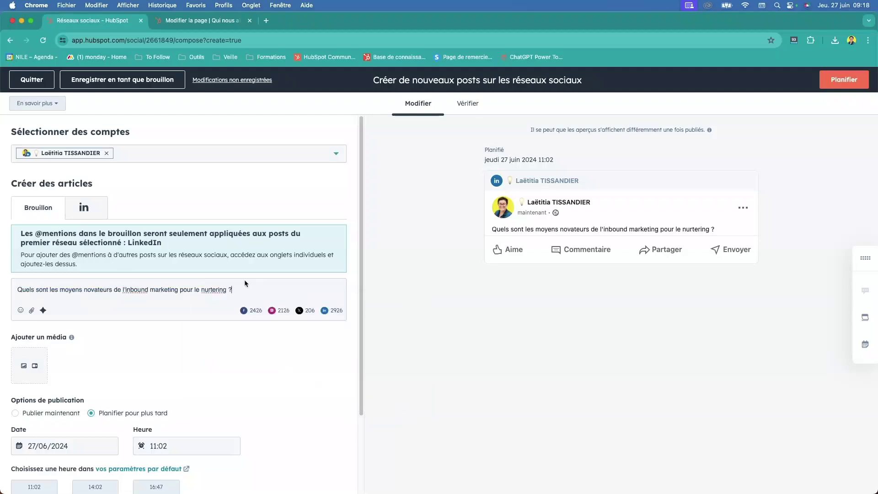
- Copy the rewritten post sentence into the AI assistant as the topic of the social post
key("Return")
left_click_drag(246, 296, 6, 297)
key("super+c")
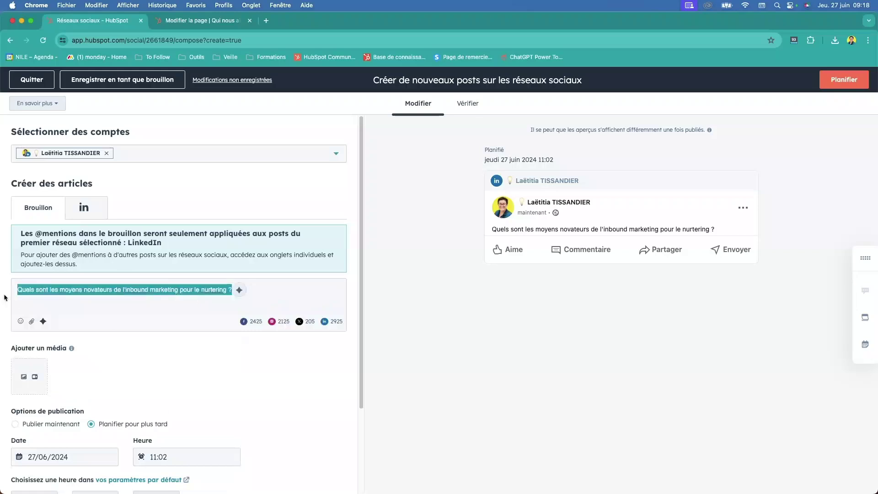
left_click(43, 321)
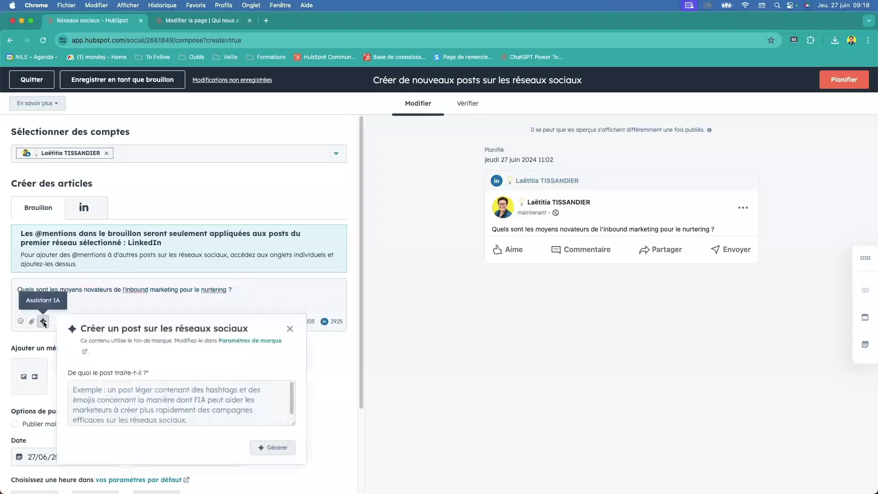
left_click(105, 388)
key("super+v")
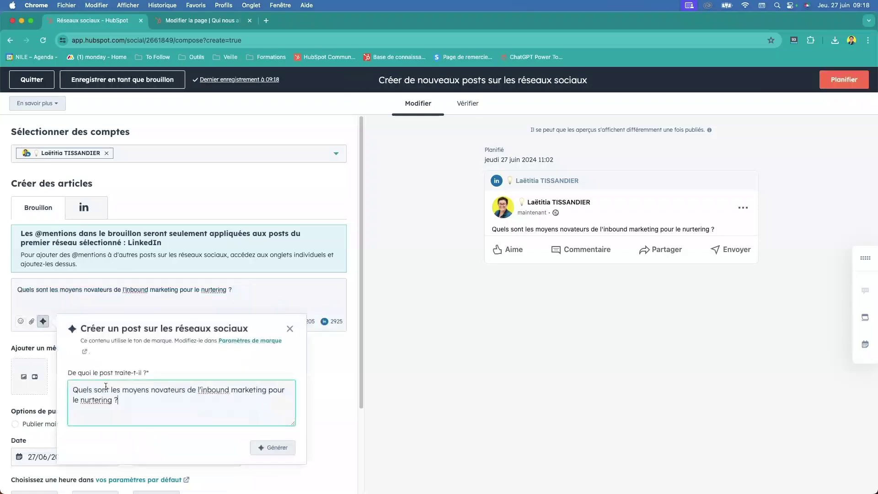
- Generate the social post from that topic, read it through, insert it and save the post as a draft
left_click(276, 450)
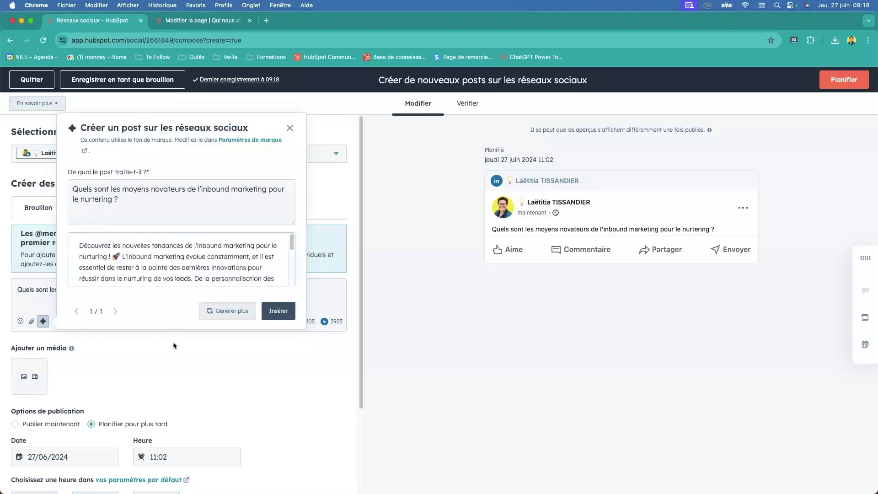
scroll(229, 281, "down", 5)
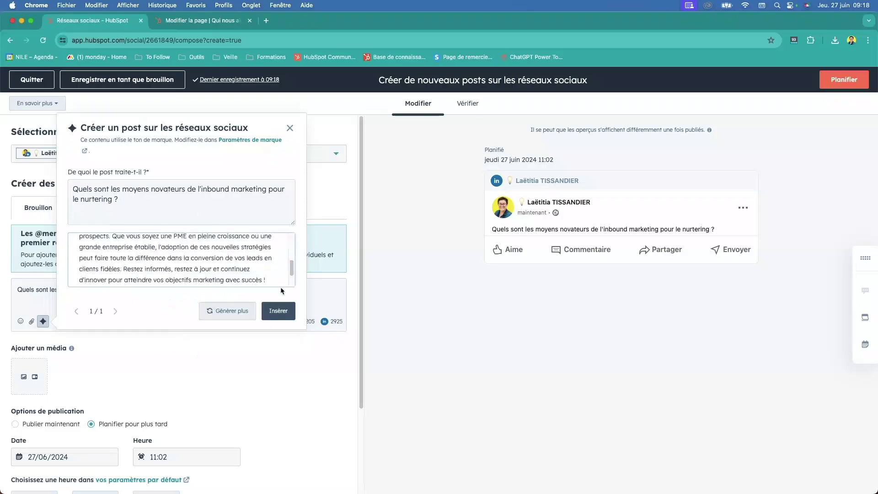
left_click(288, 313)
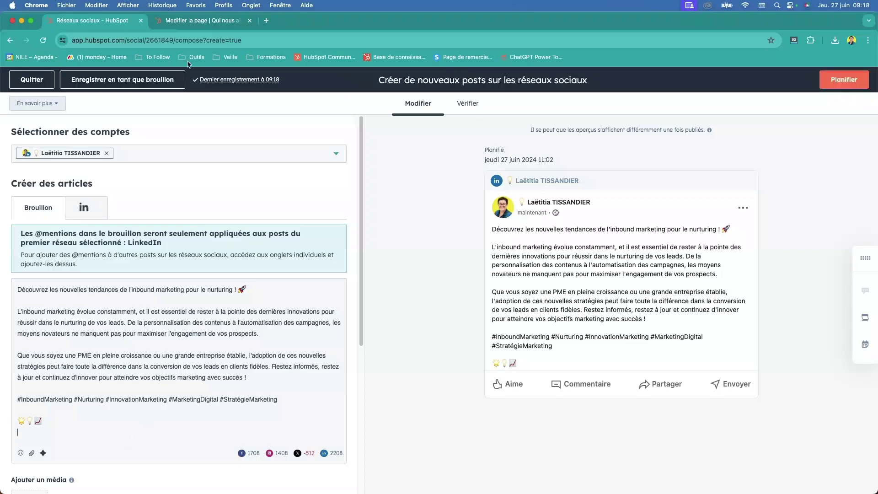
left_click(121, 80)
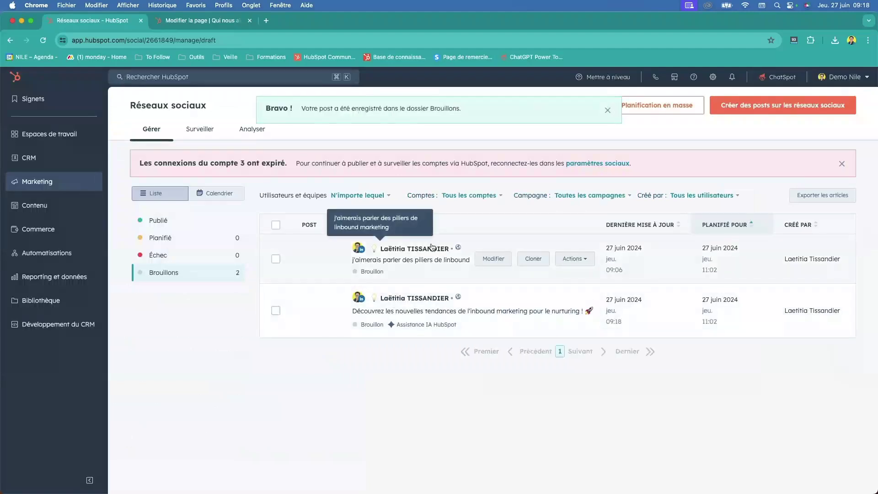
- Open the list of marketing emails
mouse_move(91, 186)
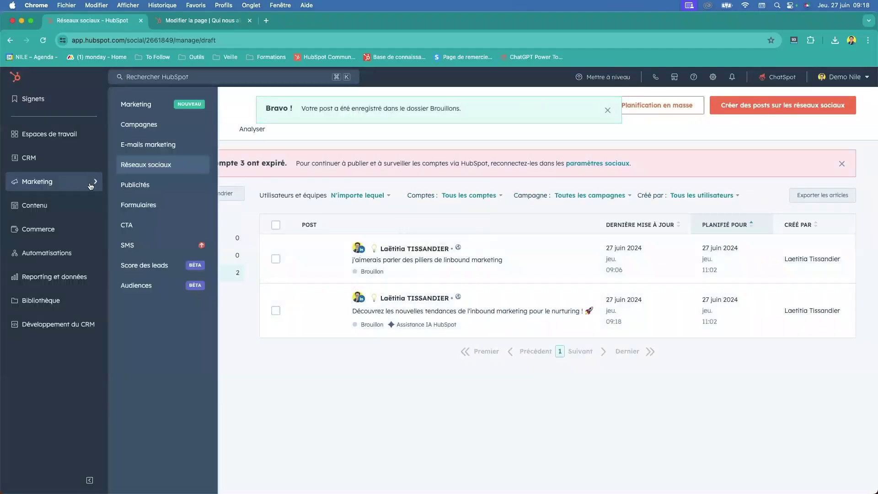
left_click(155, 145)
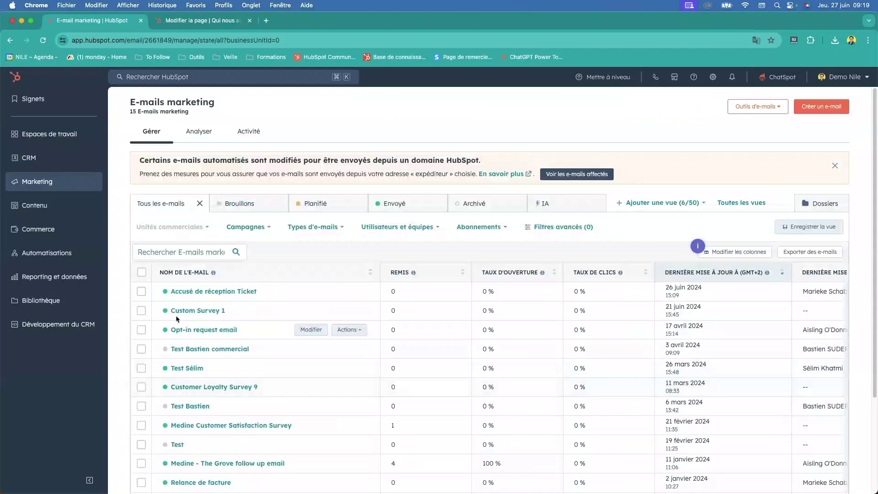
- Look over the marketing email list and start creating an e-mail of the Ordinaire type
scroll(296, 382, "down", 2)
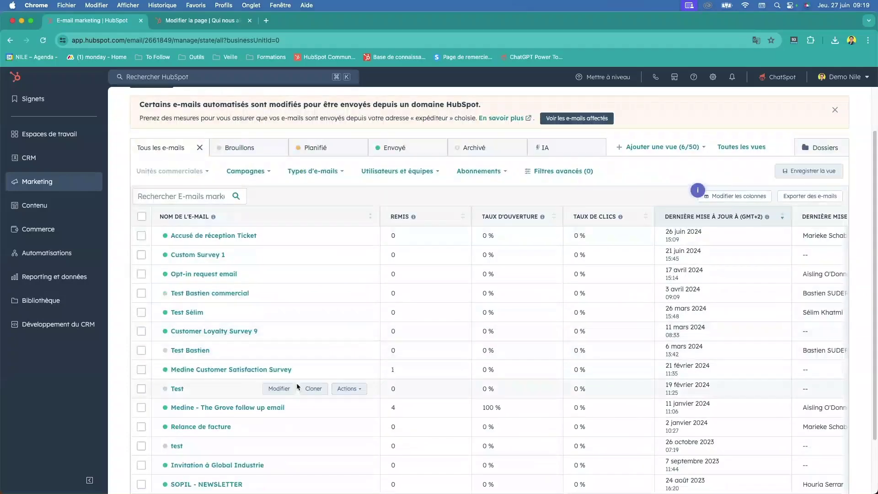
scroll(297, 383, "down", 2)
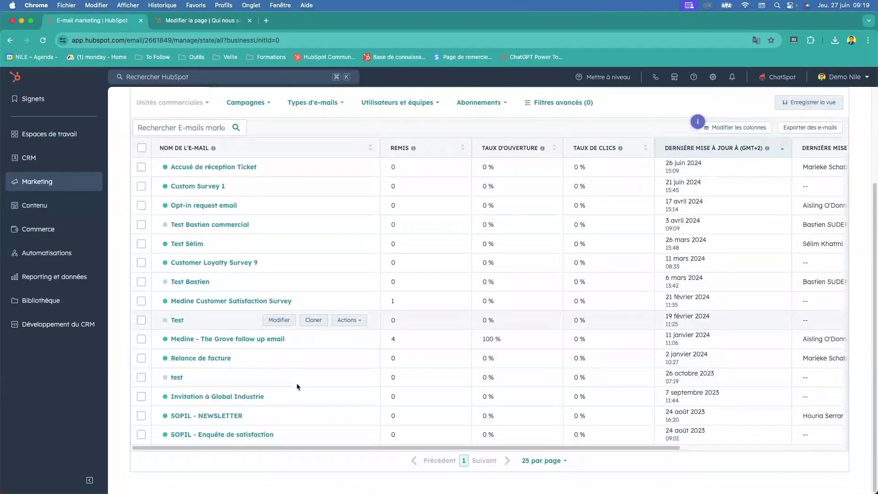
scroll(281, 355, "up", 4)
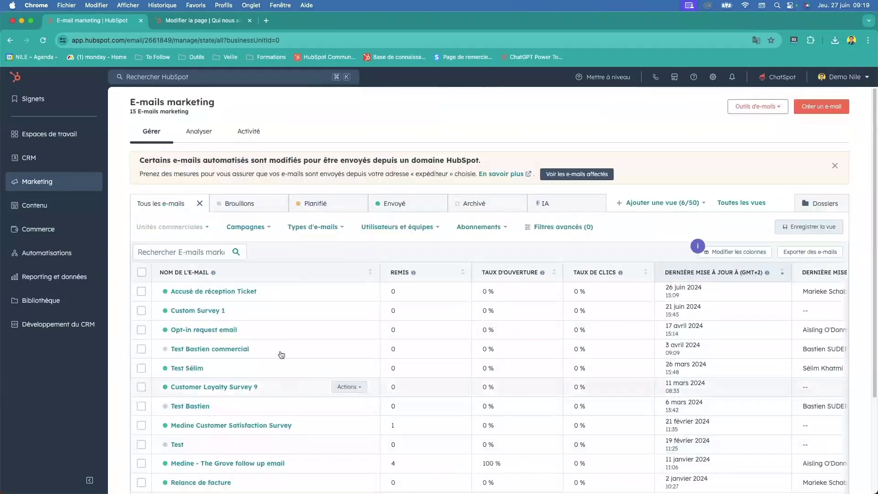
left_click(821, 106)
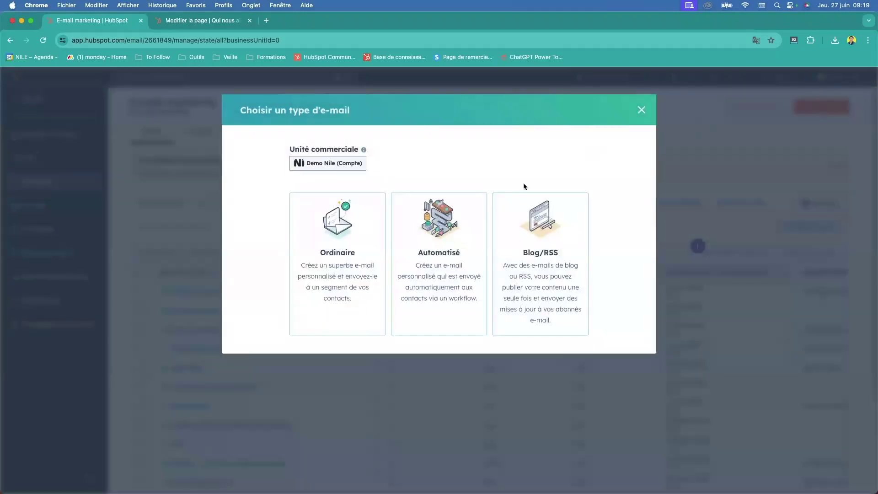
left_click(352, 276)
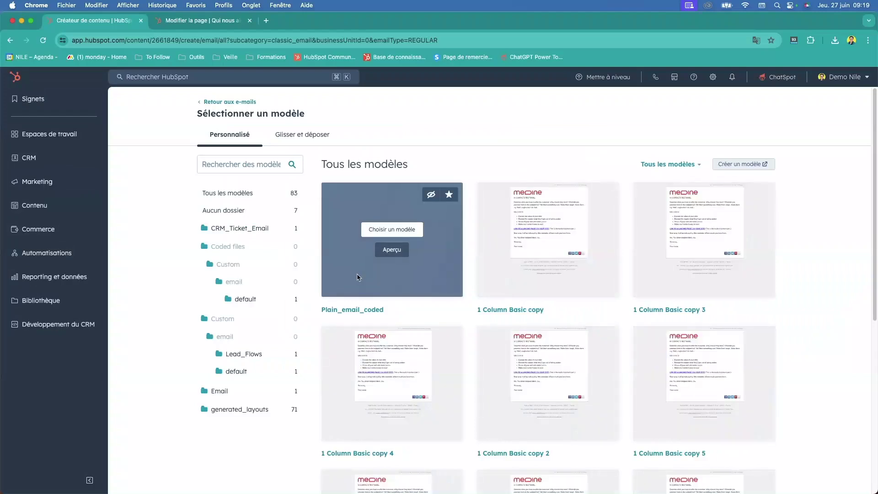
- Create the email from the "Nougat Email - Newsletter N2" template with the name "Test tuto" and skip the guided tour
scroll(503, 317, "down", 6)
scroll(503, 318, "down", 1)
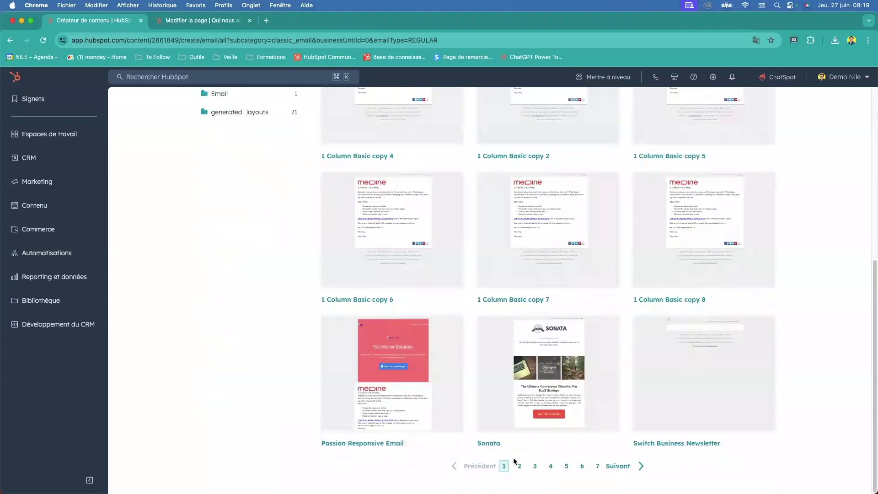
left_click(520, 466)
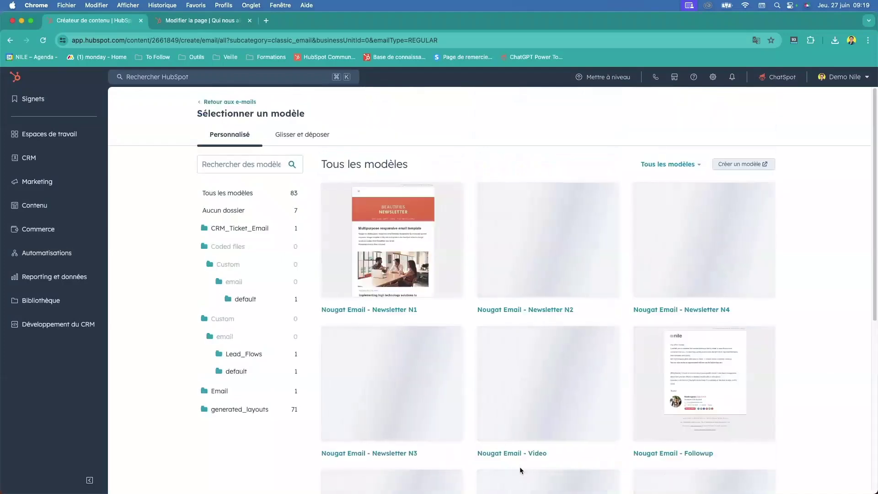
mouse_move(591, 274)
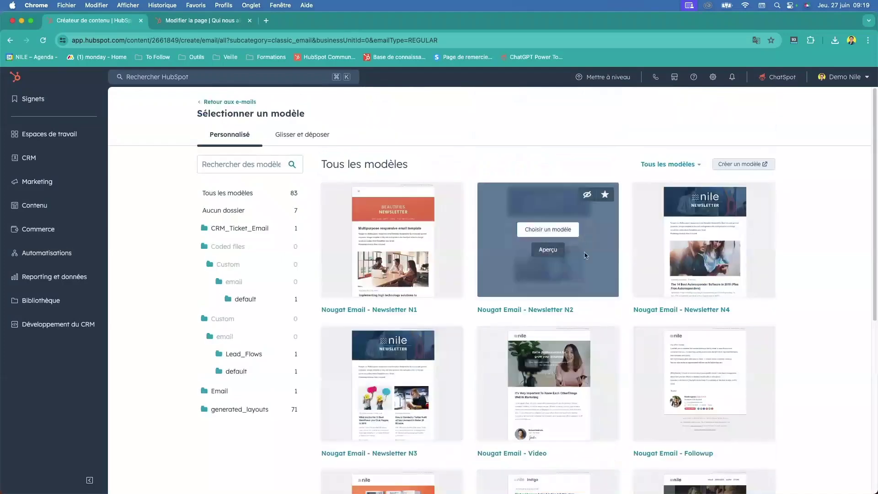
left_click(556, 230)
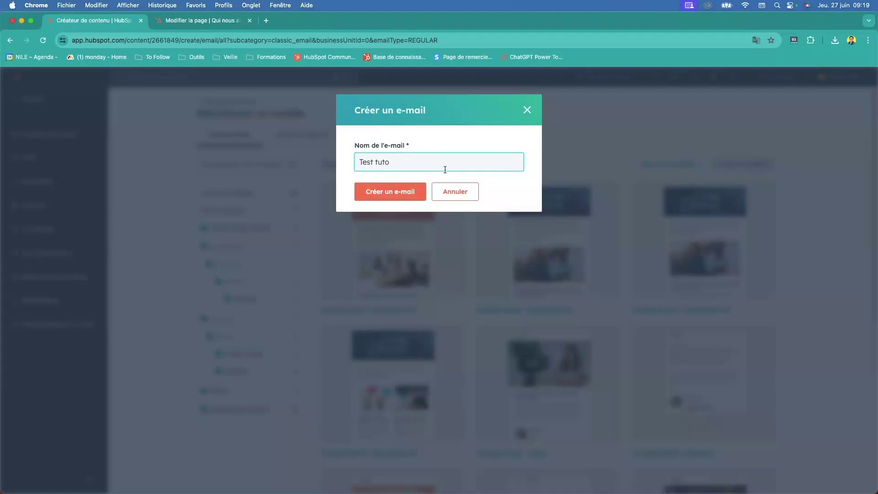
left_click(415, 190)
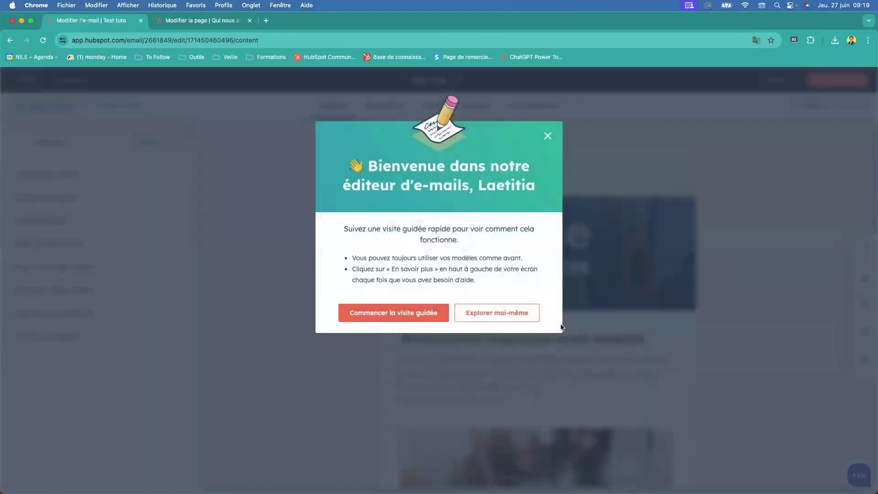
left_click(497, 312)
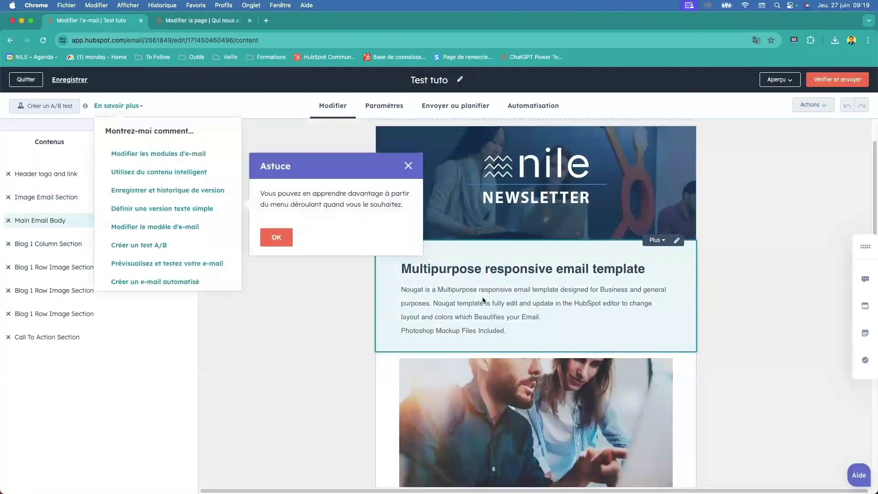
- Open the Main Email Body module for editing and look through its text and settings
left_click(493, 317)
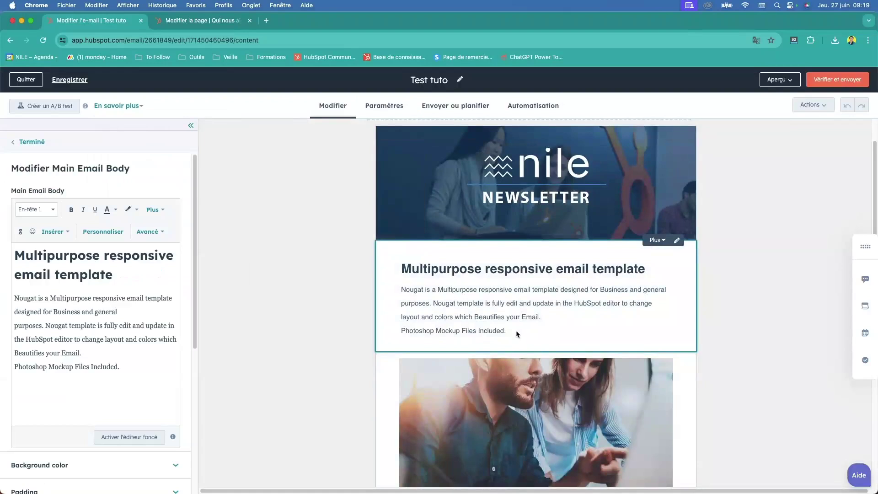
double_click(465, 331)
left_click(112, 356)
left_click_drag(129, 366, 36, 326)
scroll(105, 320, "down", 1)
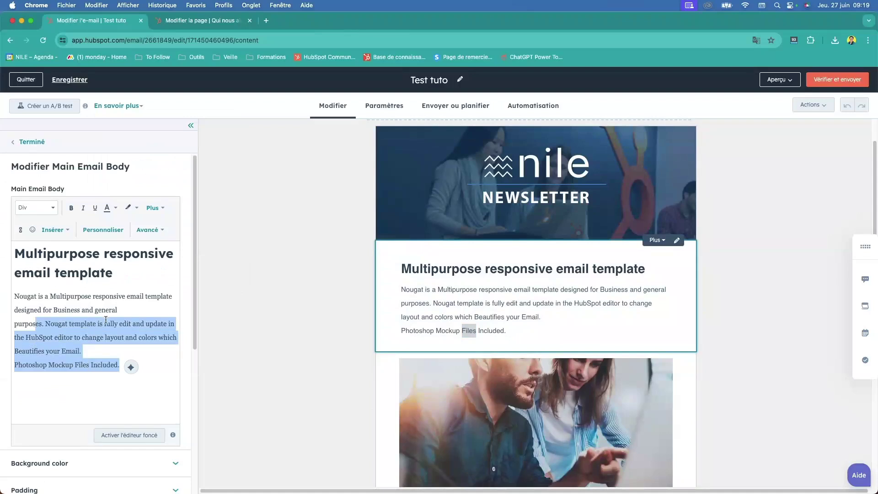
scroll(106, 319, "down", 5)
scroll(106, 323, "up", 3)
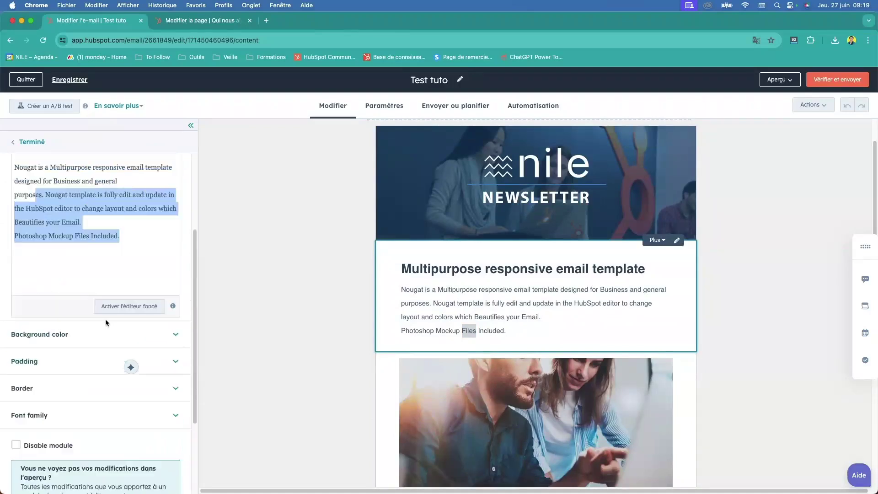
scroll(105, 323, "up", 5)
- Apply the brand voice to the heading and whole text of the Main Email Body, read the suggestion and insert it
left_click(125, 321)
left_click_drag(130, 349, 6, 245)
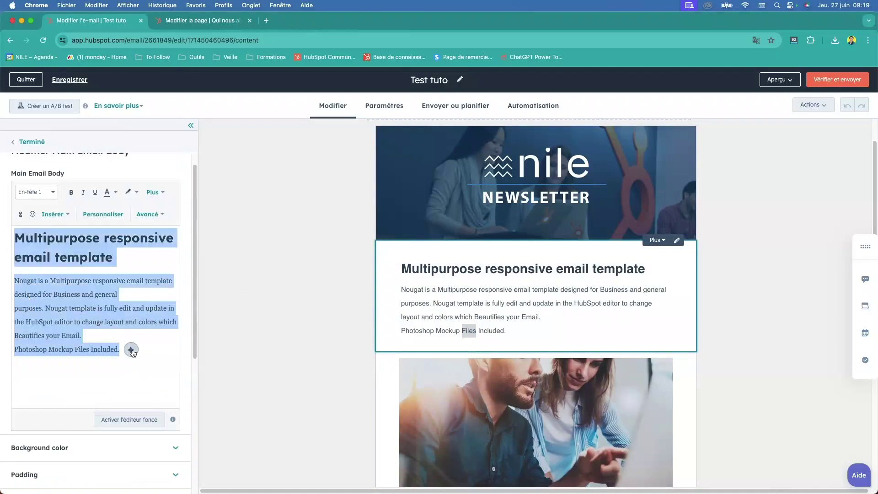
left_click(131, 350)
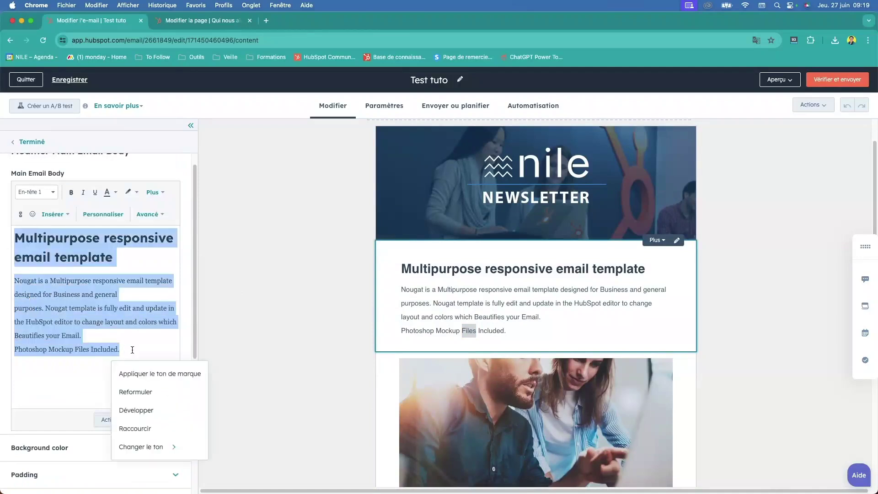
left_click(176, 374)
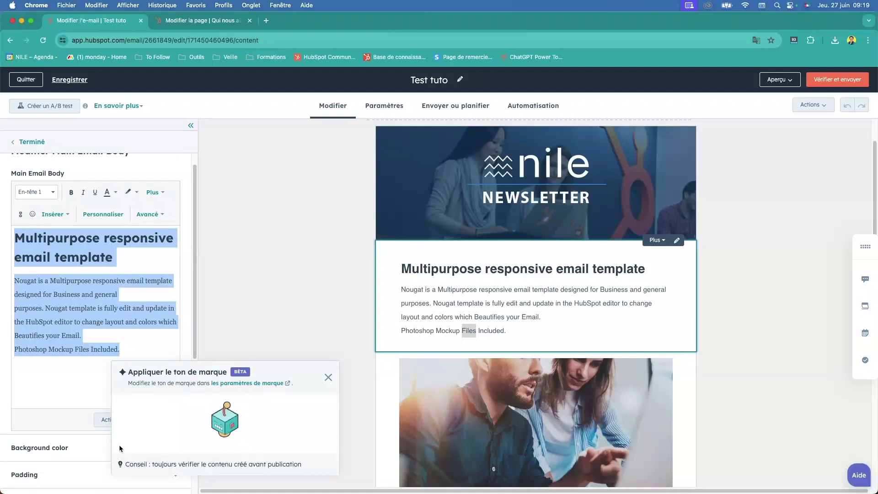
scroll(204, 419, "down", 2)
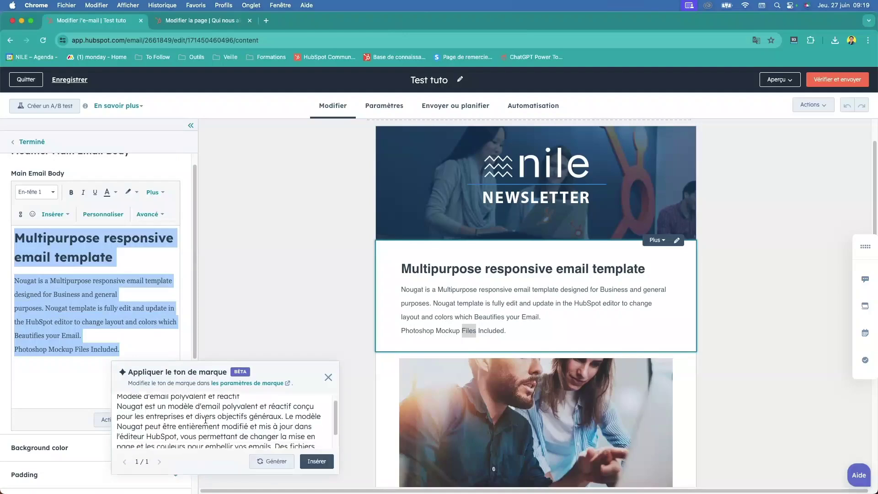
left_click(317, 462)
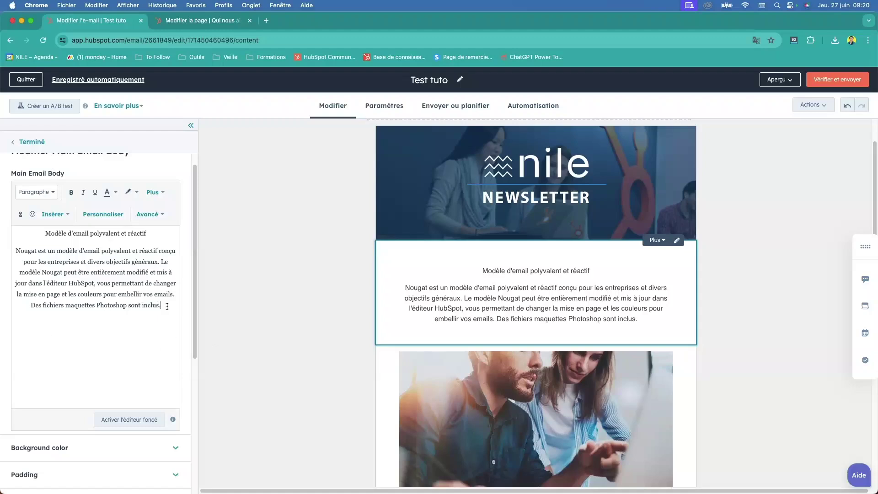
- Examine the AI rewriting options for the whole email body text, including the available tones
left_click_drag(167, 306, 44, 233)
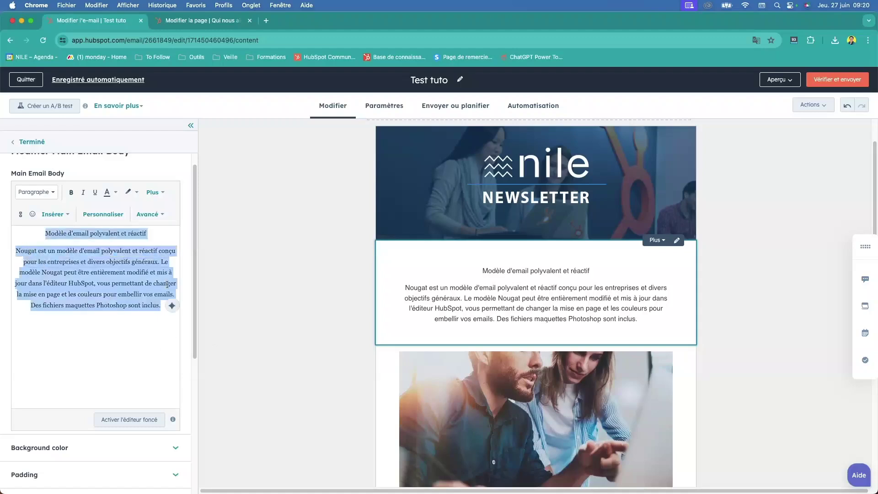
left_click(171, 307)
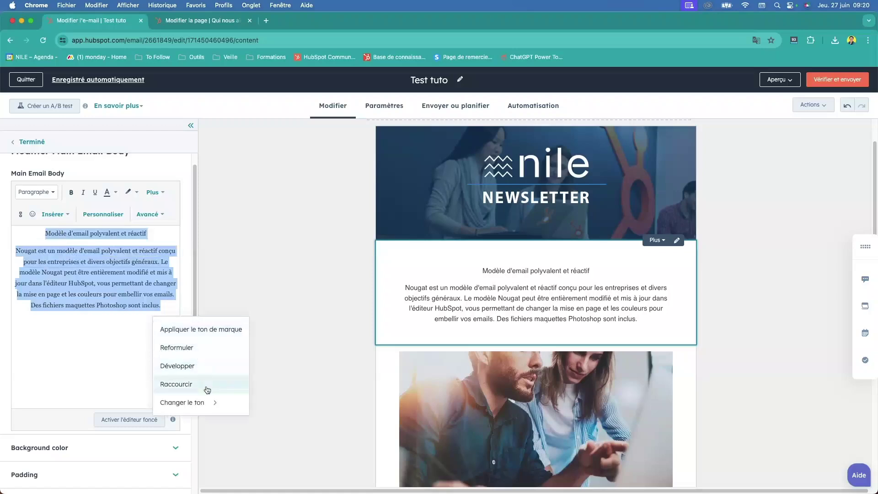
mouse_move(220, 411)
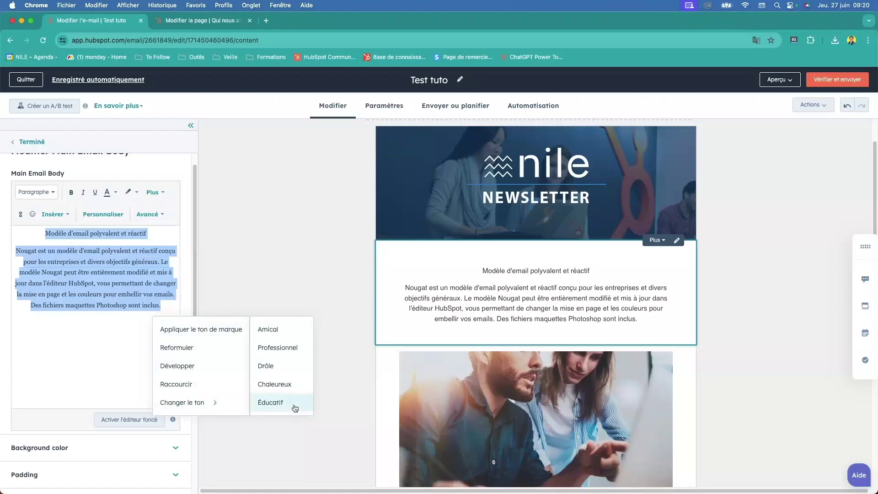
left_click(295, 407)
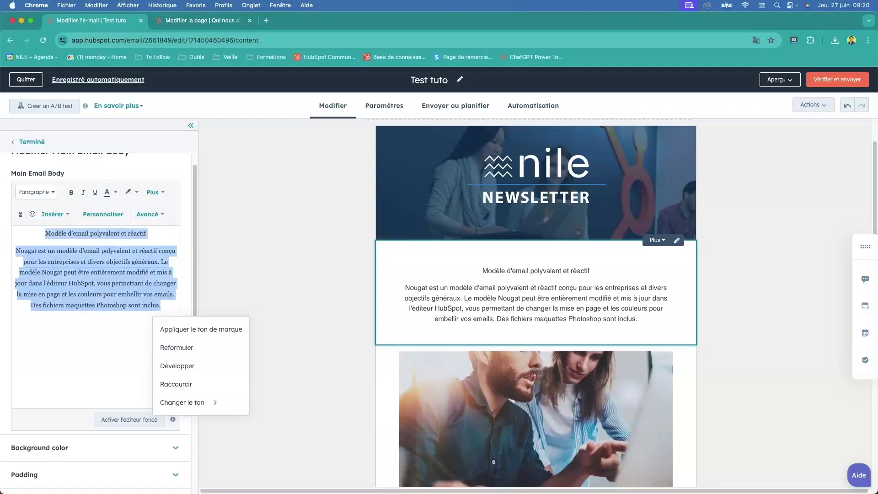
- Quit the email editor and open the blog article "7 Étapes Pour Booster Sa Stratégie Marketing" for editing
left_click(31, 82)
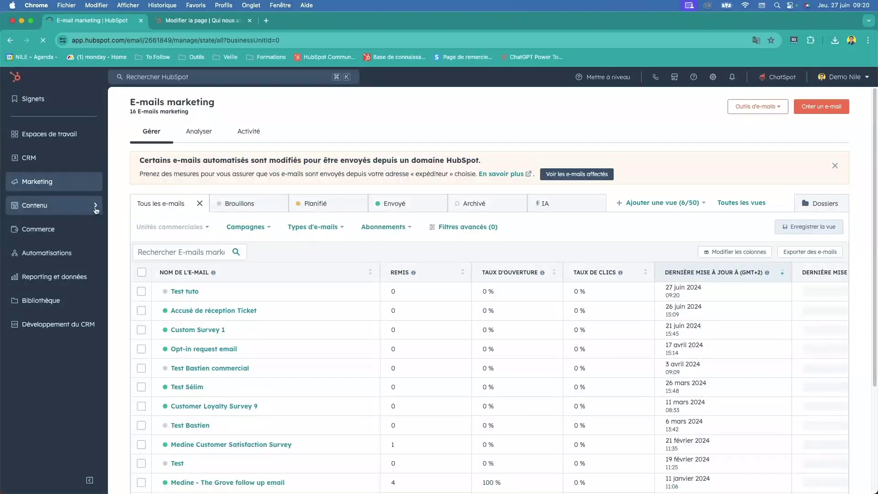
left_click(77, 209)
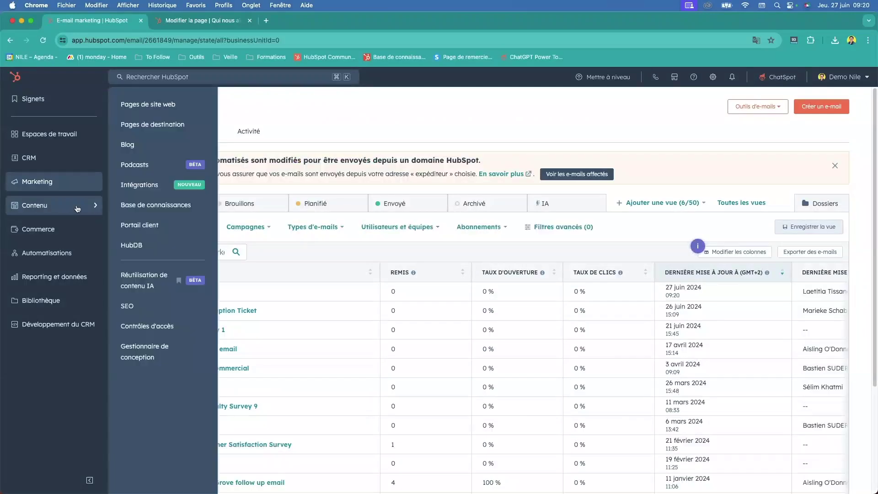
left_click(132, 145)
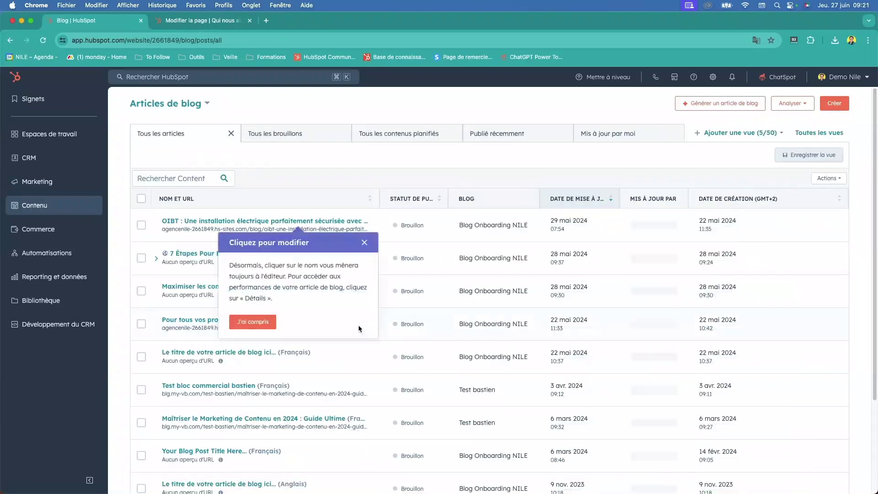
left_click(365, 245)
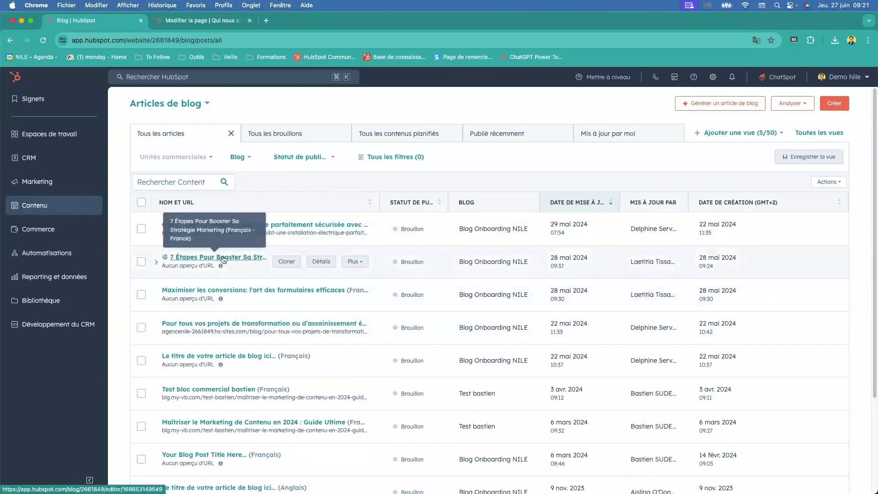
left_click(251, 257)
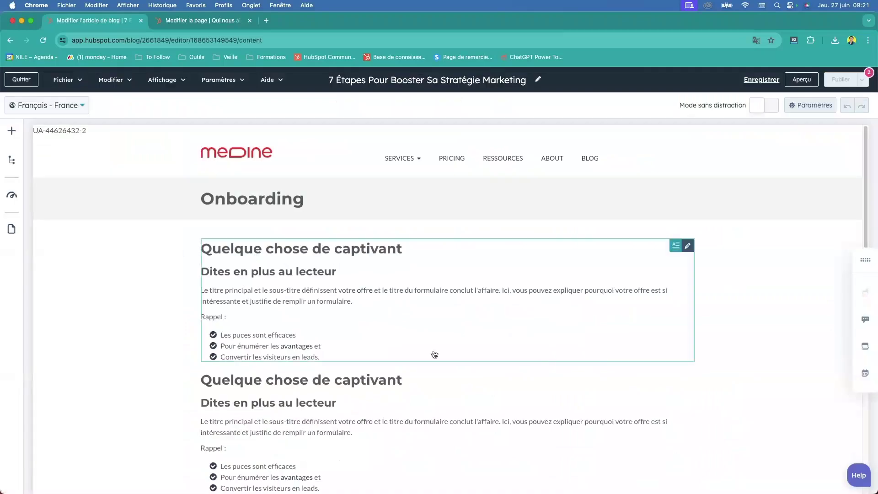
- Generate a brand voice version of the article's entire first text block, from heading through bullet list, and read the suggestion through
left_click(450, 304)
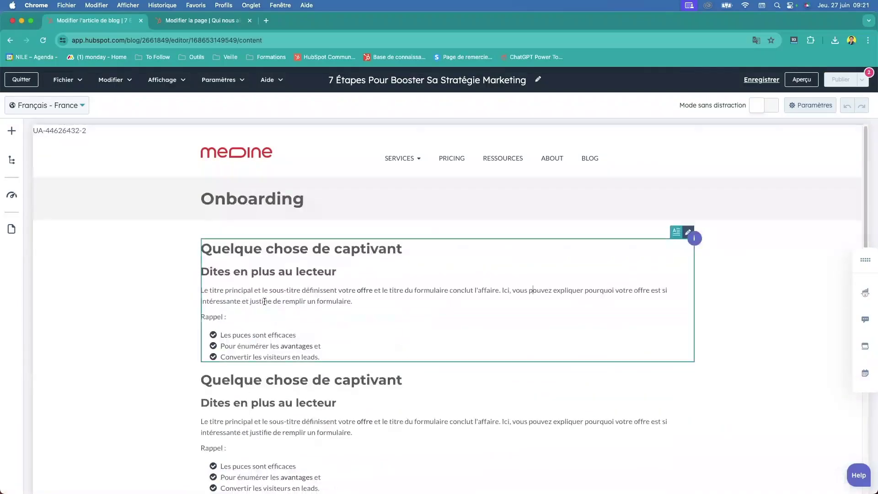
left_click(413, 349)
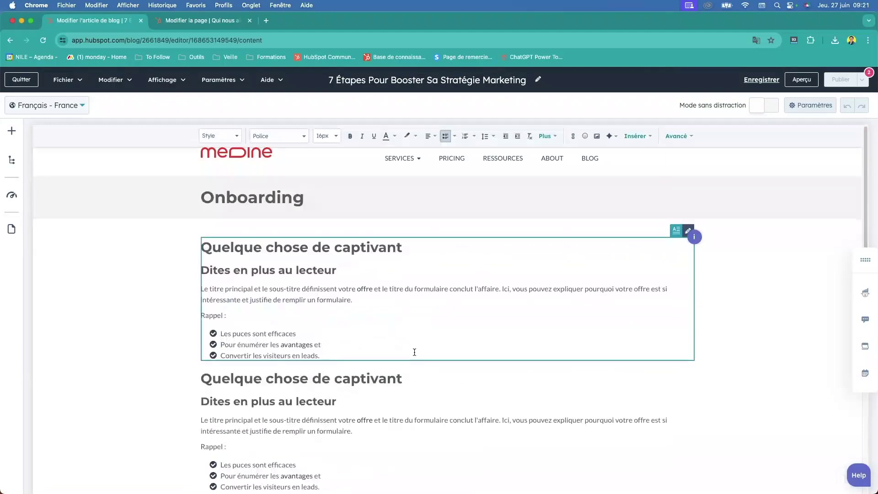
left_click_drag(347, 339, 212, 222)
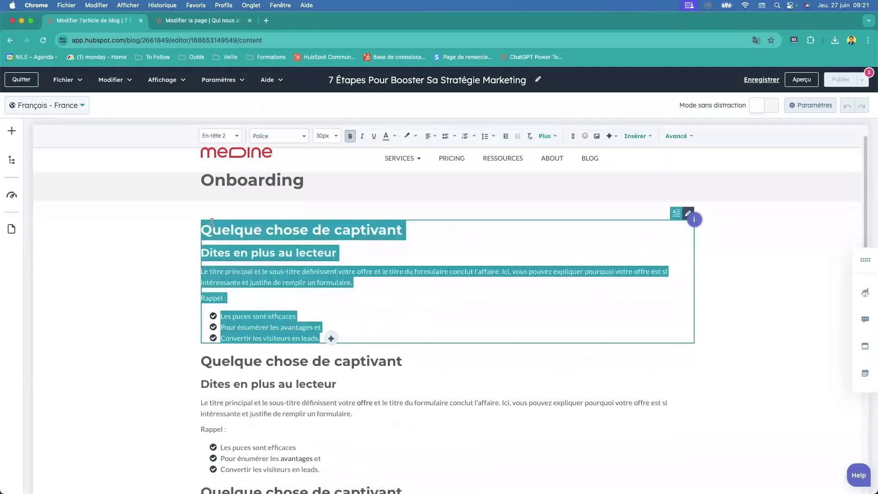
left_click(330, 339)
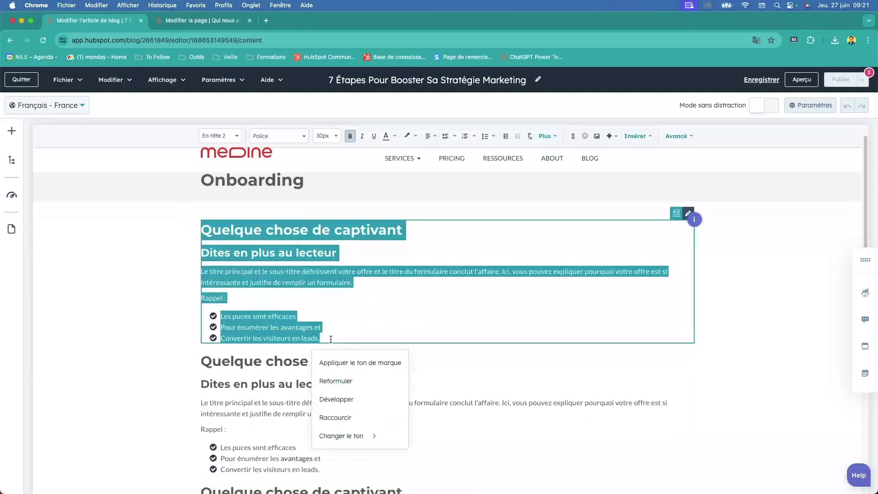
left_click(373, 362)
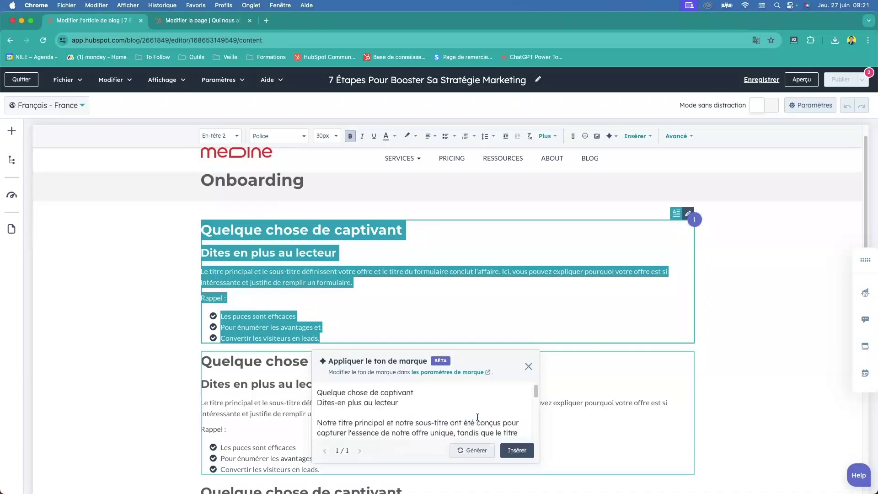
scroll(477, 417, "down", 1)
scroll(478, 417, "up", 2)
scroll(315, 417, "down", 5)
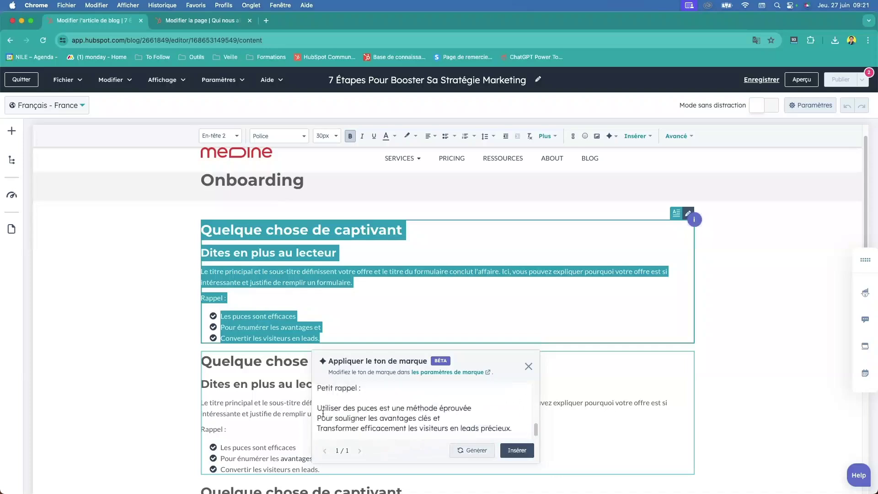
scroll(323, 414, "up", 5)
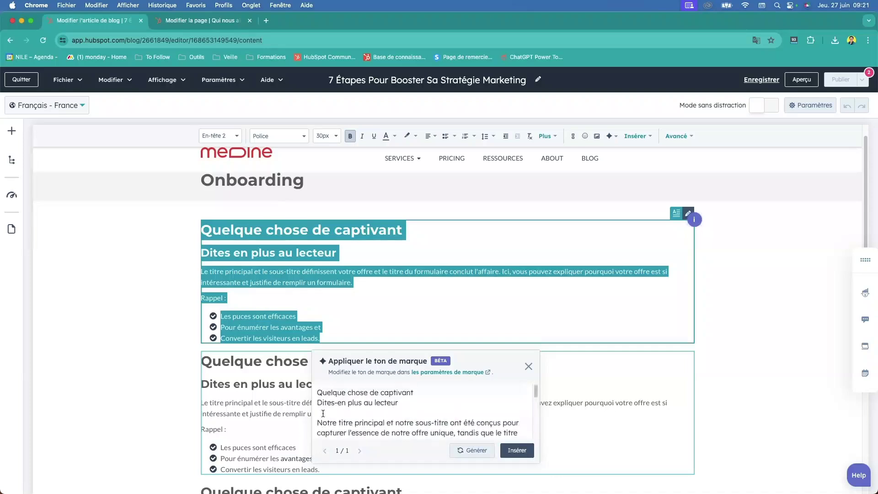